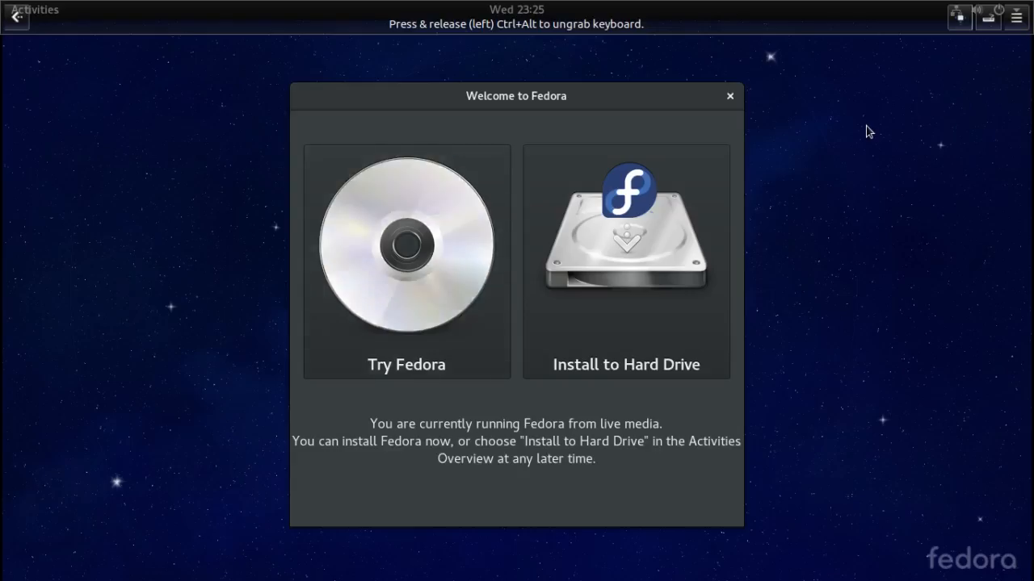
- Choose Try Fedora, close the welcome window, and check the wired connection options in the system menu
{"action": "left_click", "coordinate": [459, 254]}
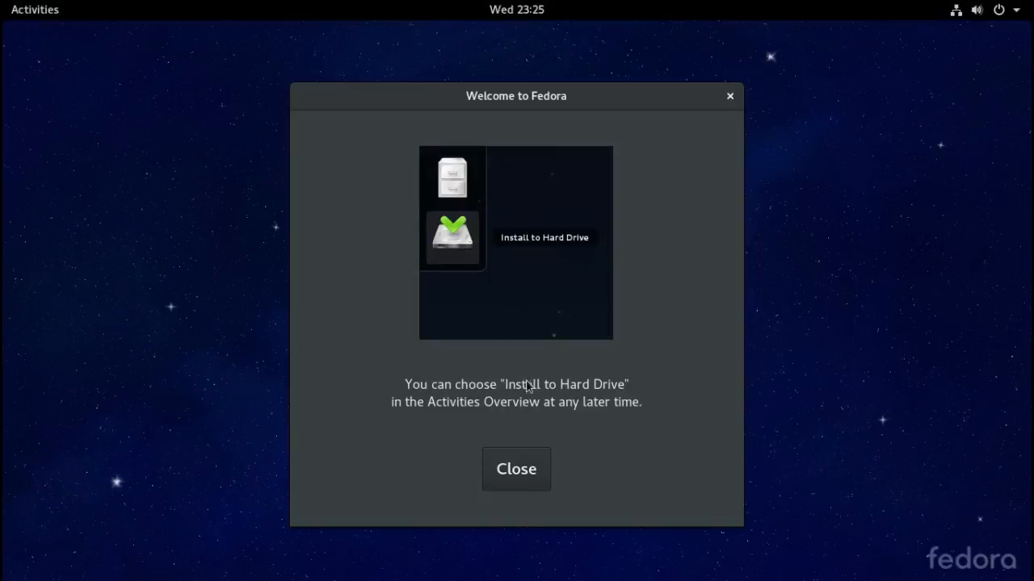
{"action": "left_click", "coordinate": [533, 479]}
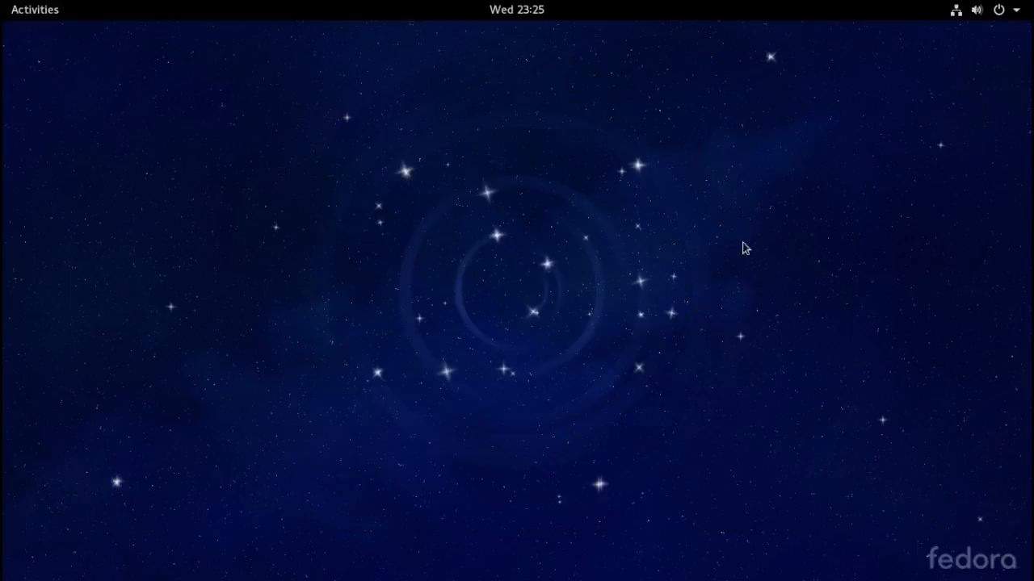
{"action": "left_click", "coordinate": [955, 13]}
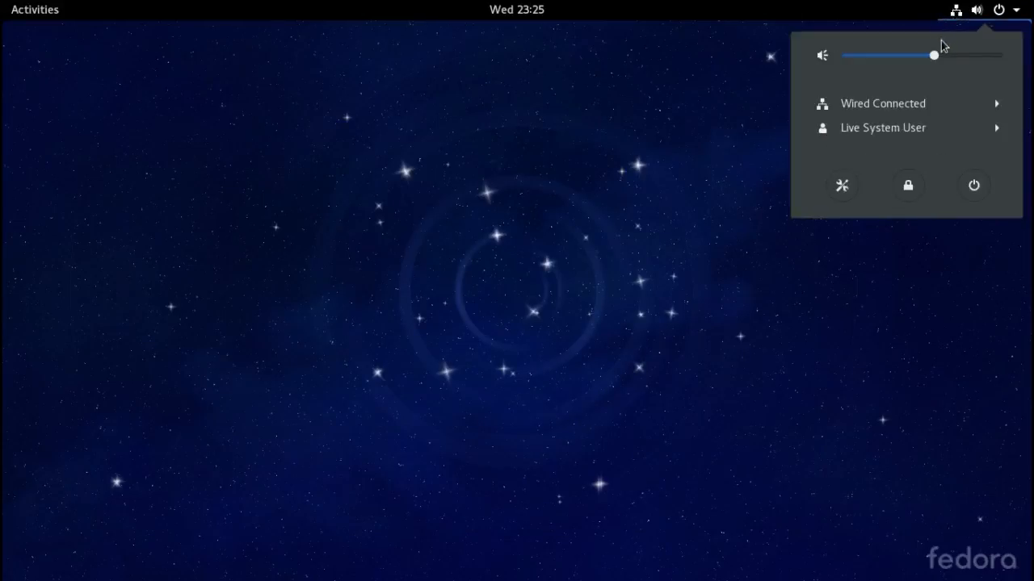
{"action": "left_click", "coordinate": [923, 105]}
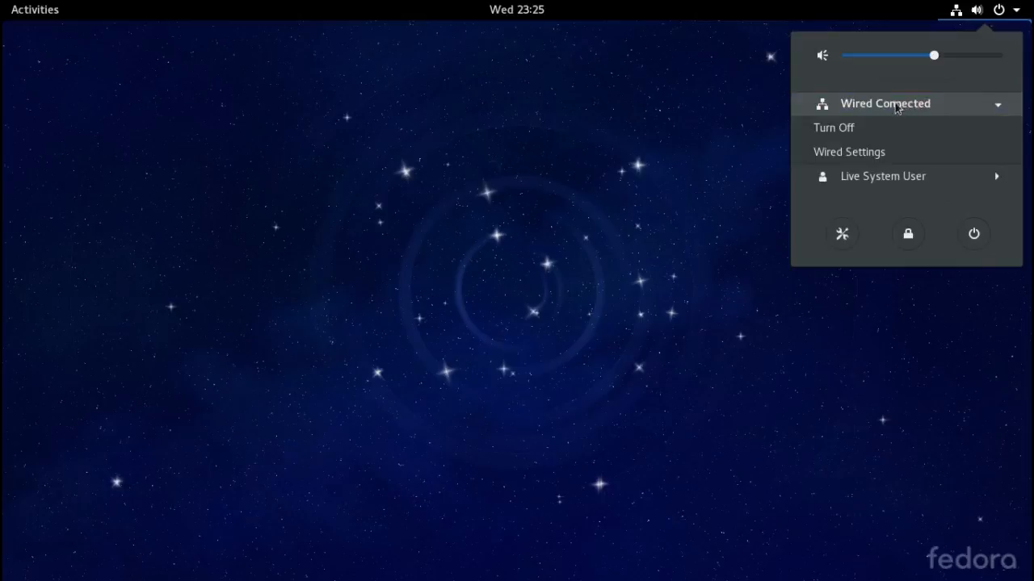
{"action": "left_click", "coordinate": [840, 107]}
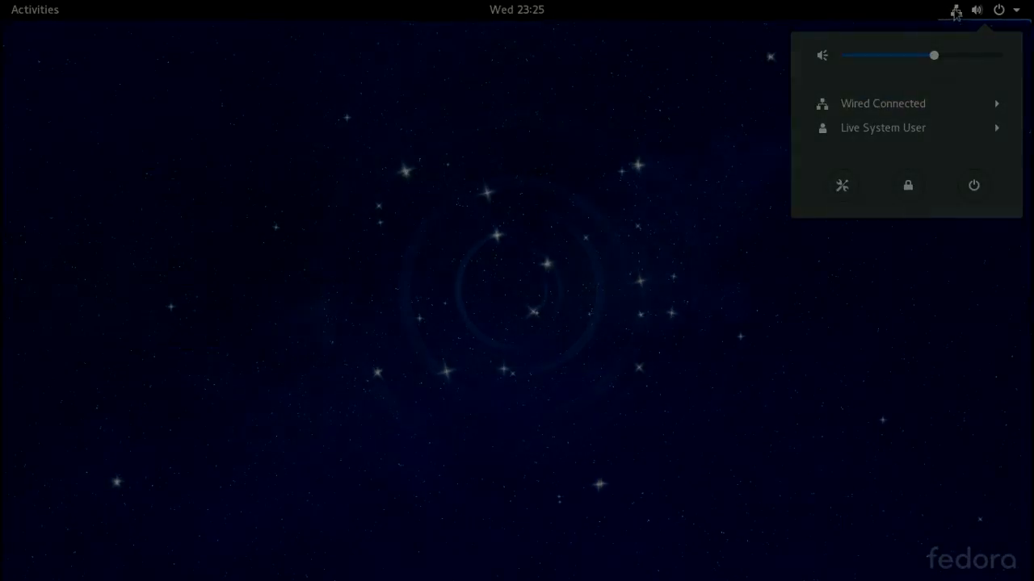
{"action": "left_click", "coordinate": [955, 11]}
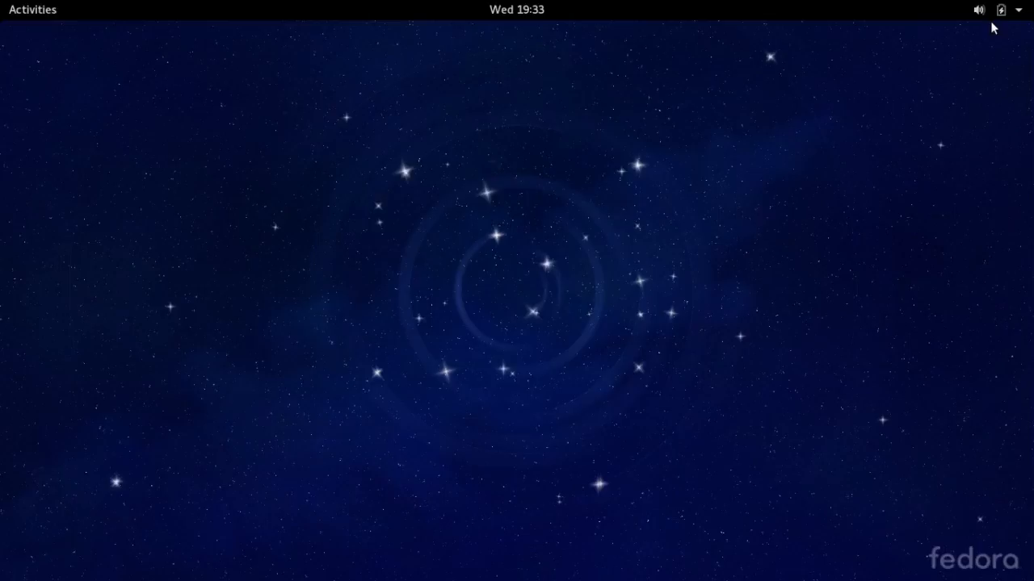
- Connect to the first secured Wi-Fi network from the system menu by submitting its network key
{"action": "left_click", "coordinate": [998, 9]}
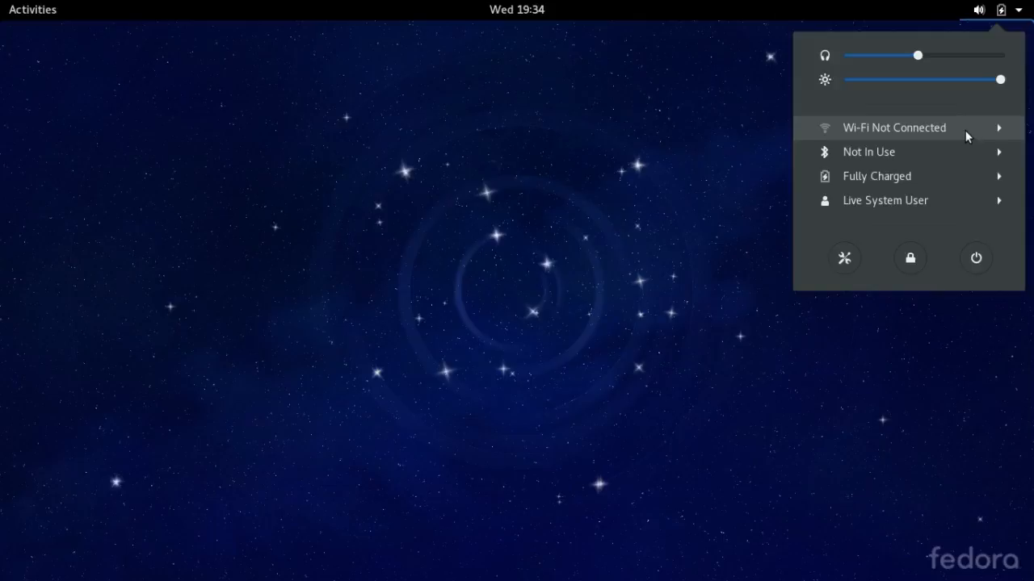
{"action": "left_click", "coordinate": [965, 130]}
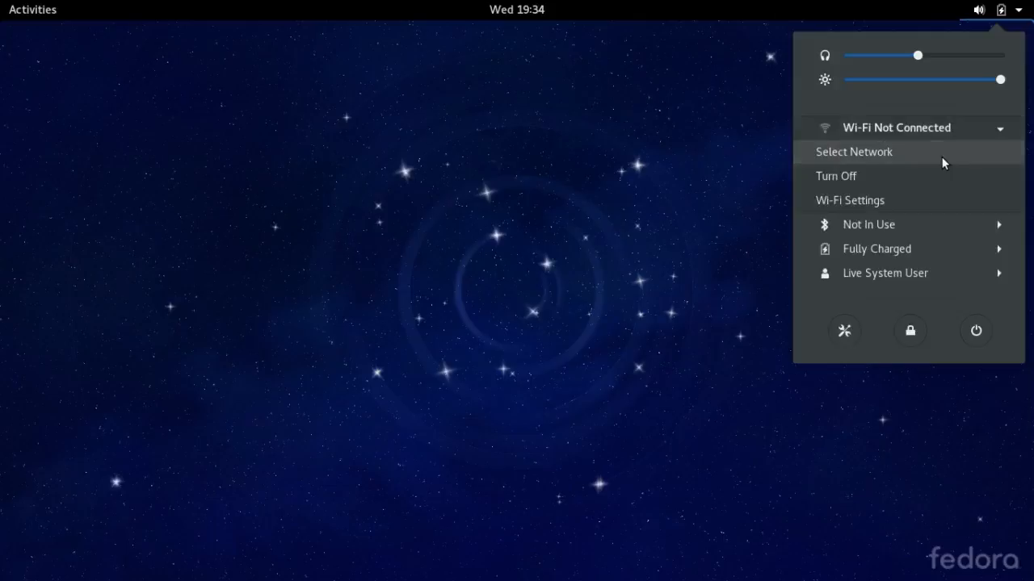
{"action": "left_click", "coordinate": [941, 159]}
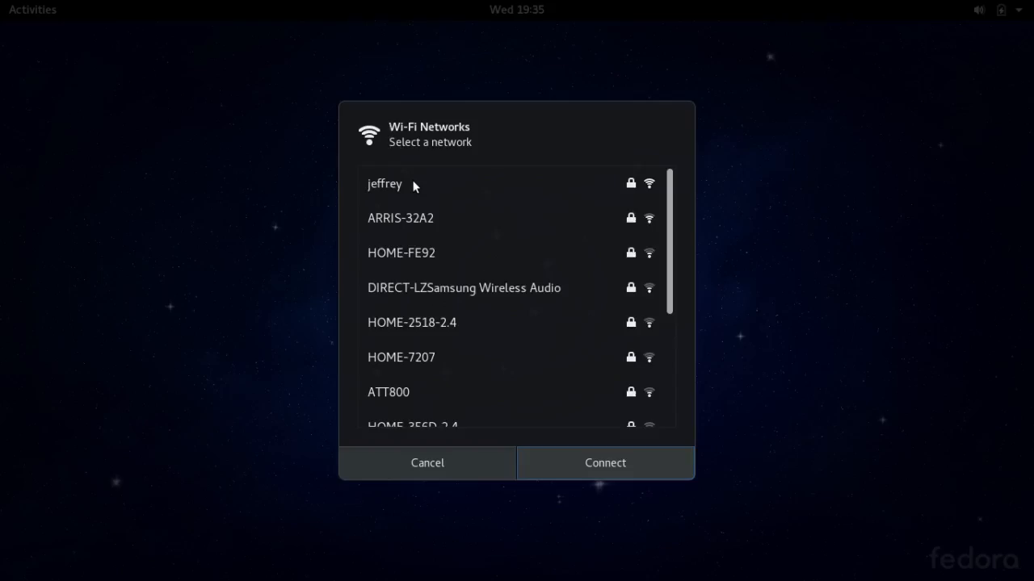
{"action": "left_click", "coordinate": [420, 189]}
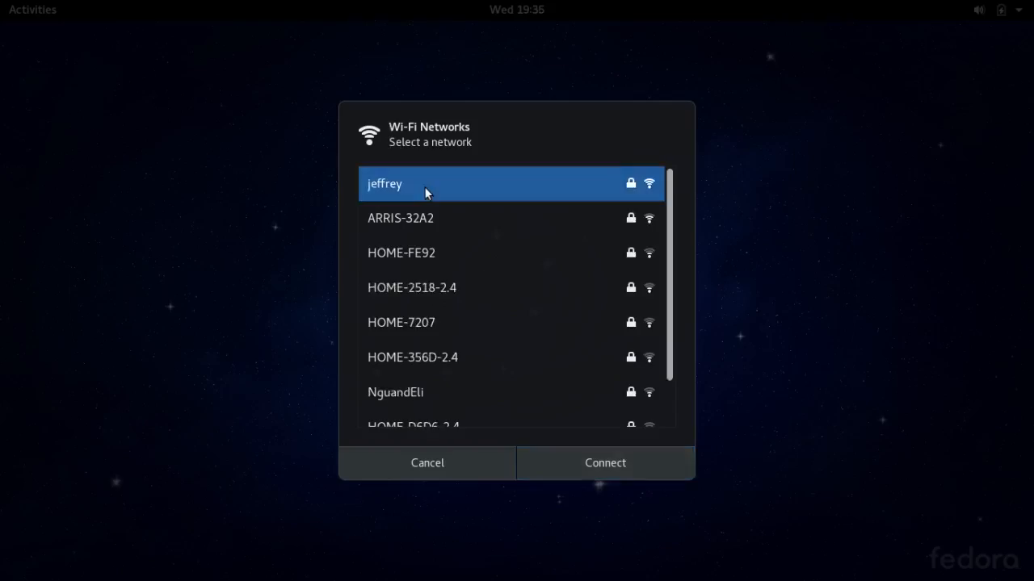
{"action": "left_click", "coordinate": [560, 469]}
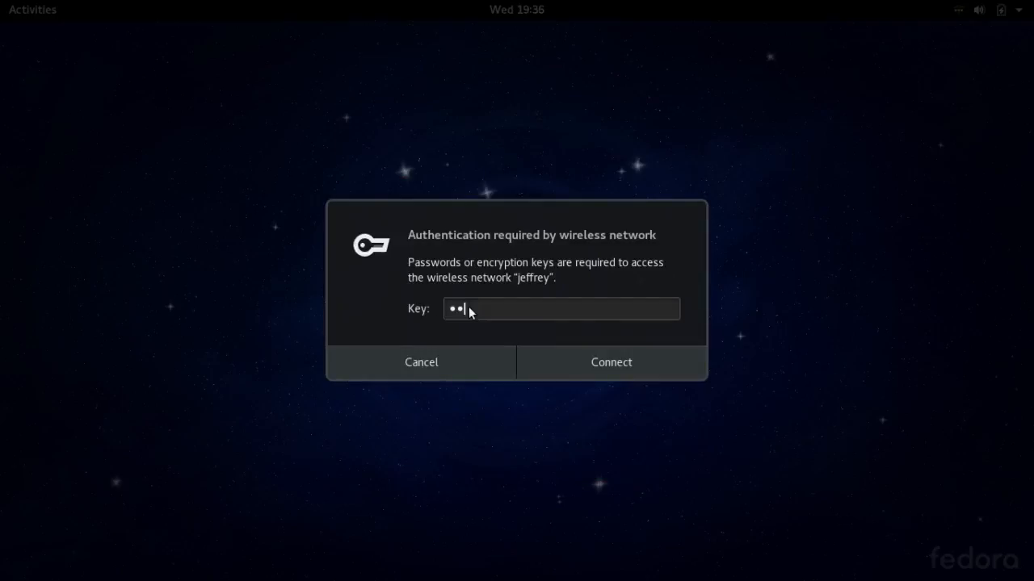
{"action": "type", "text": "•••"}
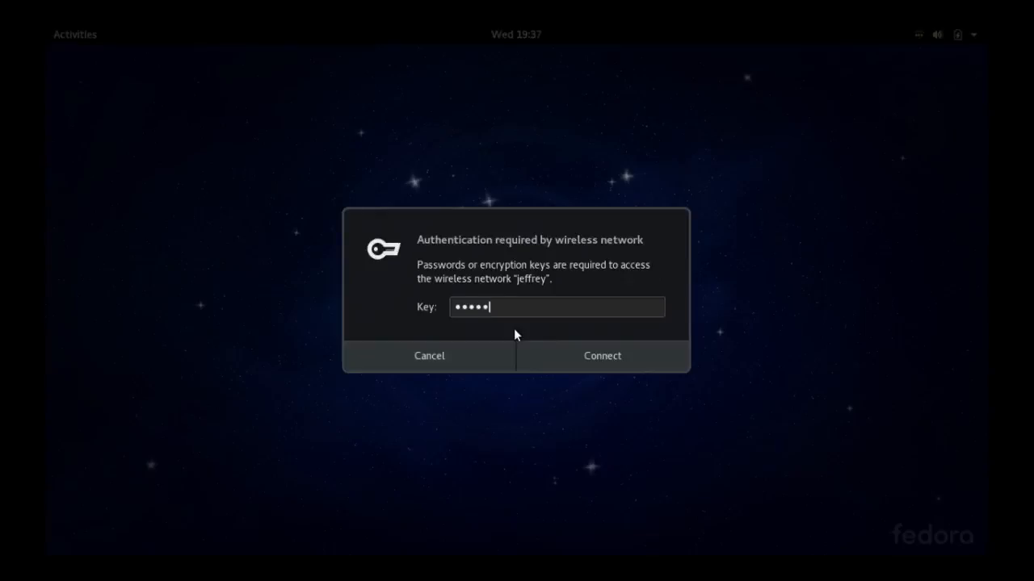
{"action": "type", "text": "••••••••••••••••••••"}
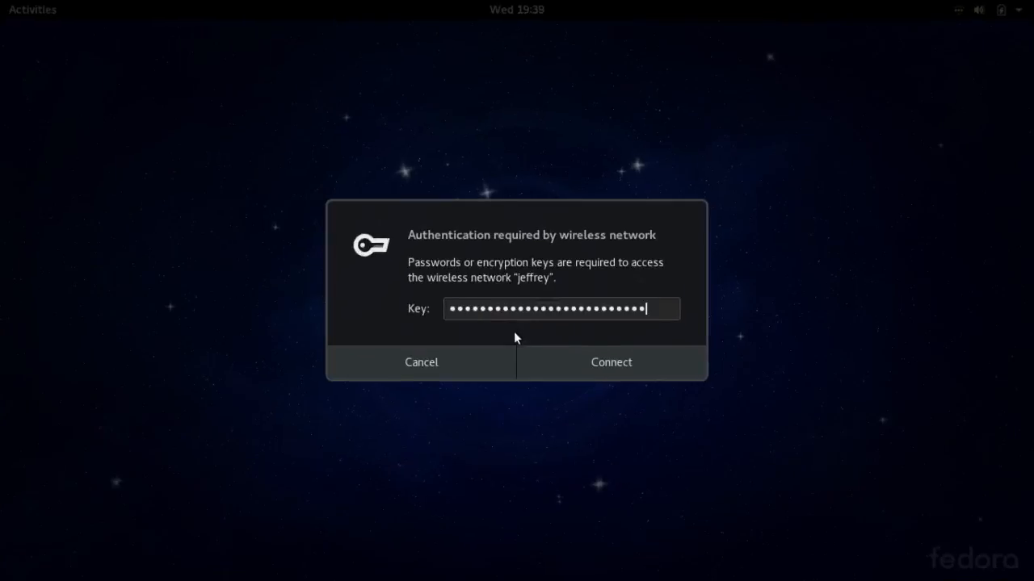
{"action": "left_click", "coordinate": [647, 366]}
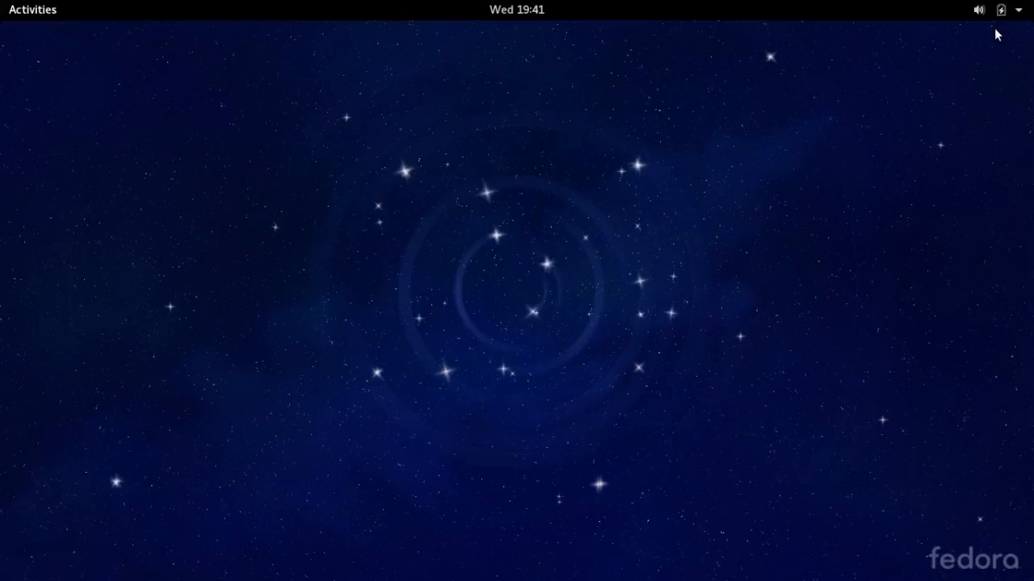
- Apply the Wi-Fi network's WEP key in Settings > Network so it shows Connected, then close Settings
{"action": "left_click", "coordinate": [36, 12]}
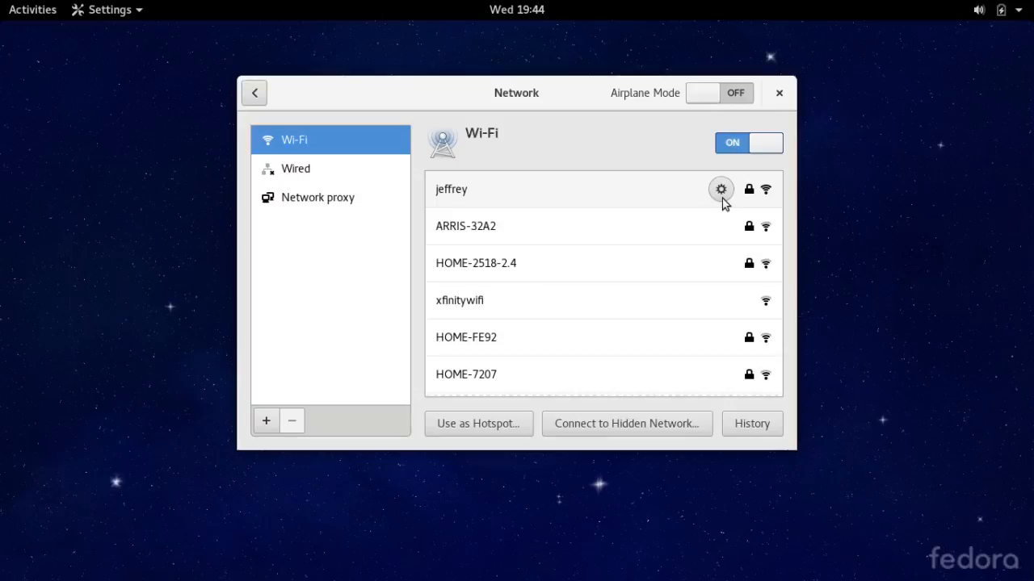
{"action": "left_click", "coordinate": [721, 194]}
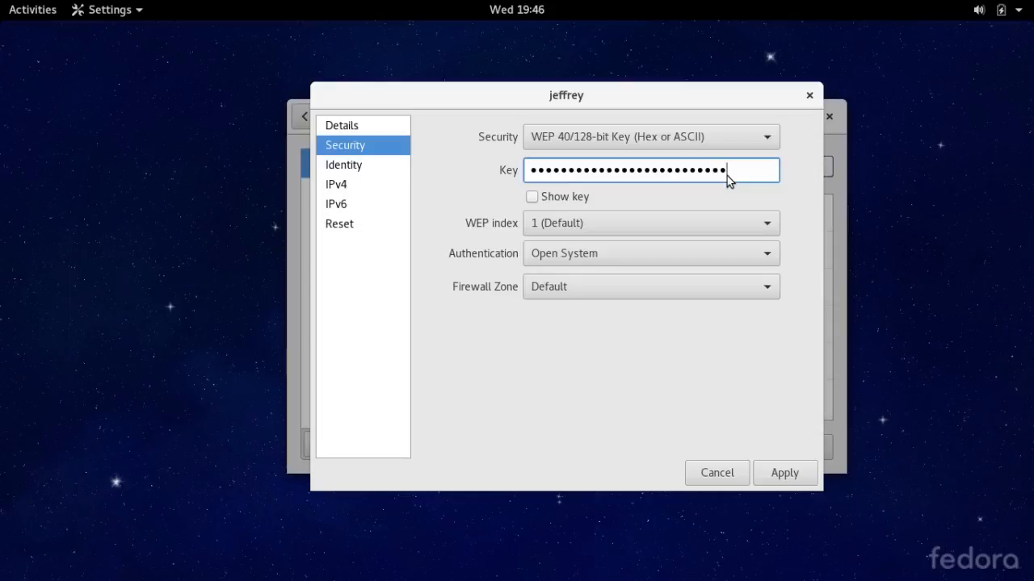
{"action": "left_click", "coordinate": [770, 476]}
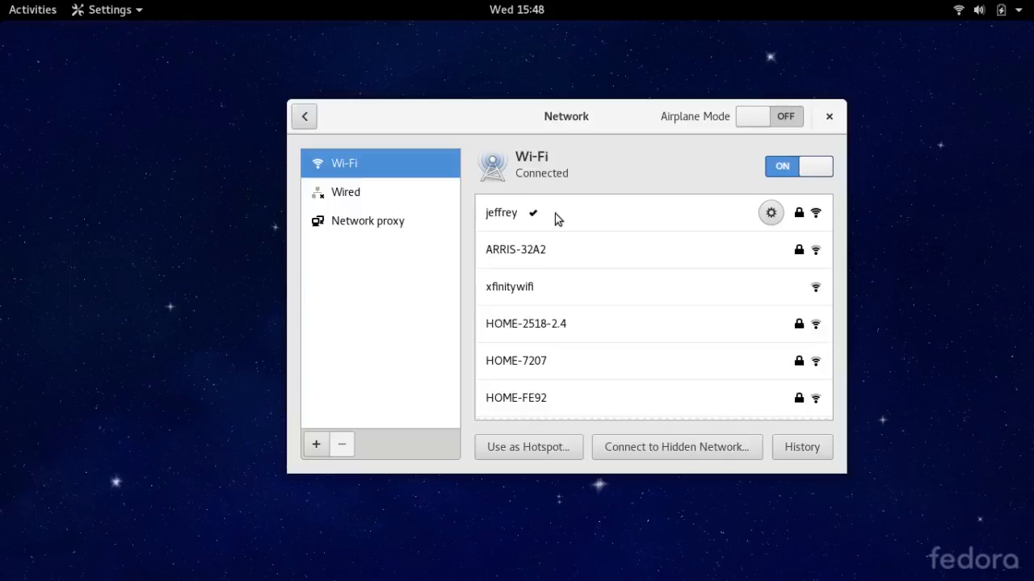
{"action": "left_click", "coordinate": [828, 116]}
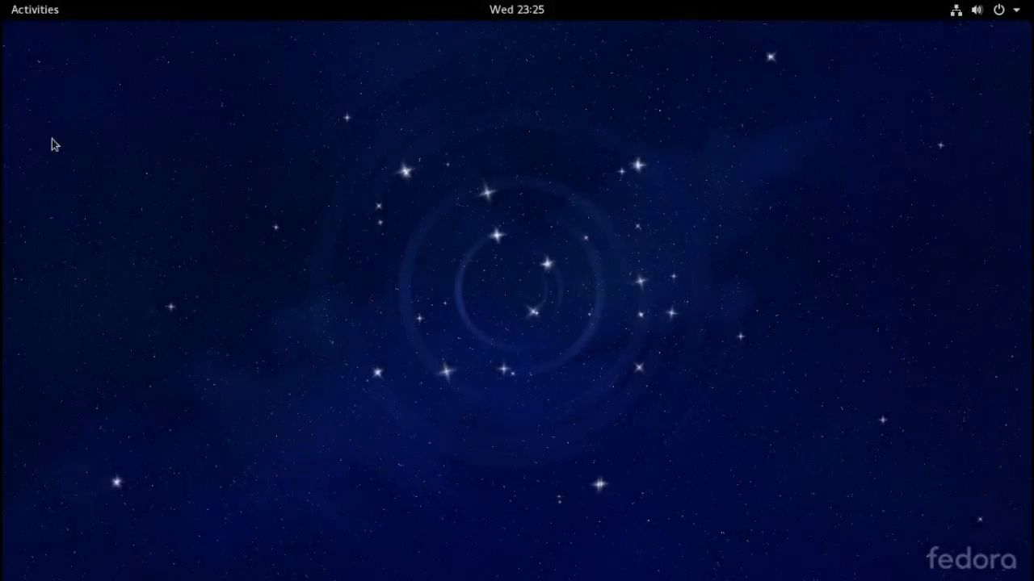
- Launch Install to Hard Drive from Activities and keep English (United States) as the language
{"action": "left_click", "coordinate": [47, 16]}
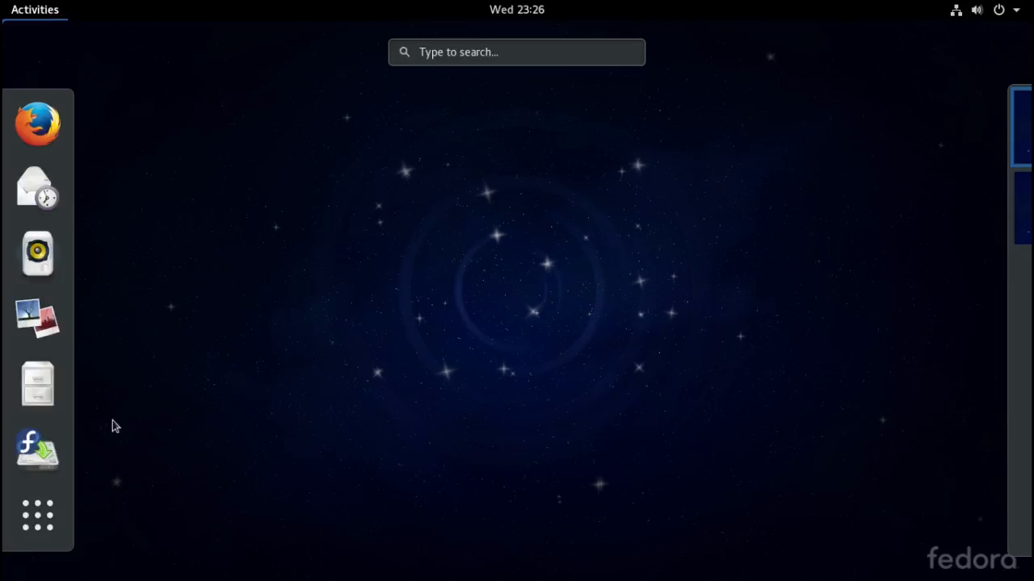
{"action": "left_click", "coordinate": [44, 459]}
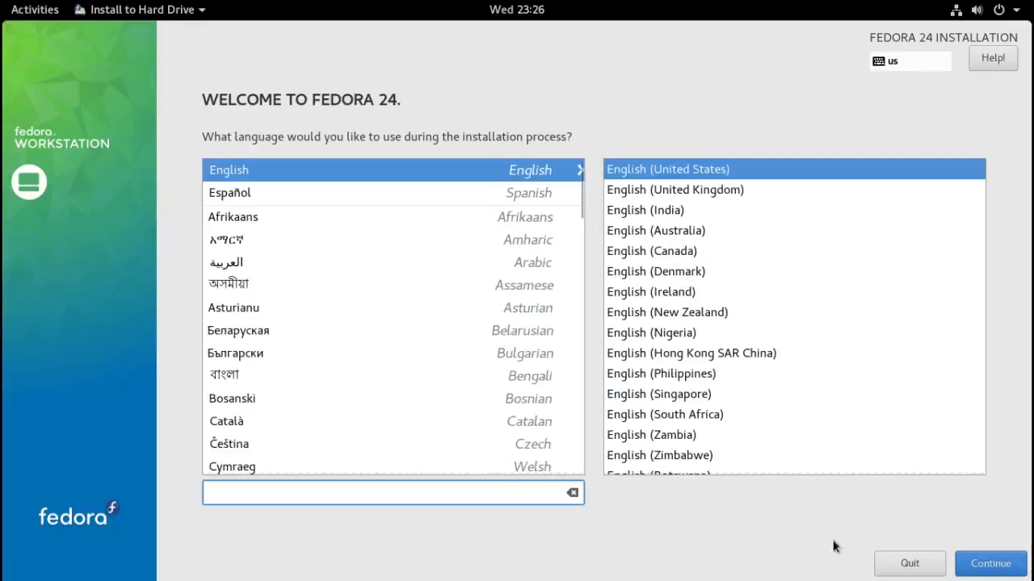
{"action": "left_click", "coordinate": [973, 564]}
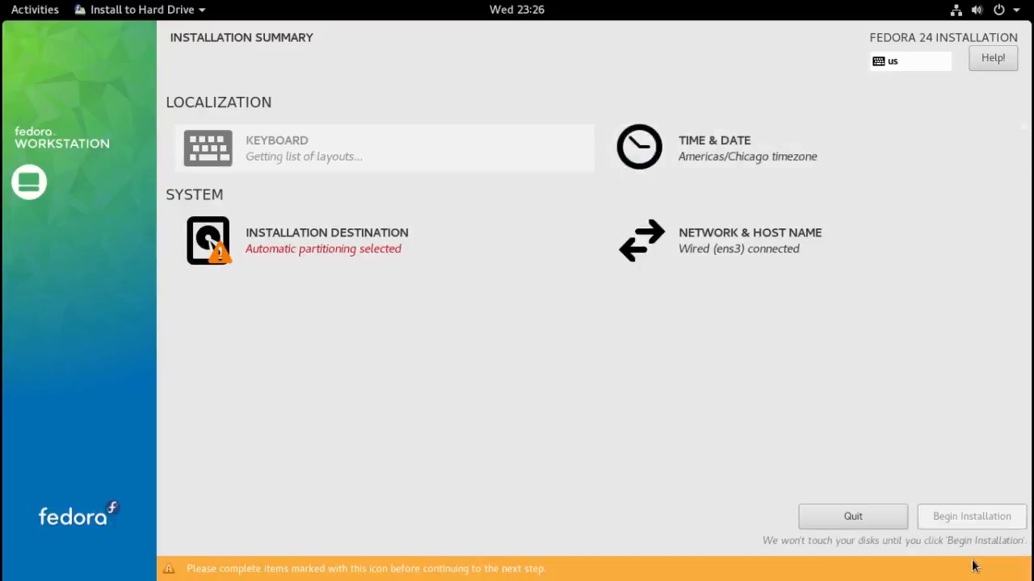
- Choose 'I will configure partitioning' for the 20 GiB installation destination disk
{"action": "left_click", "coordinate": [216, 239]}
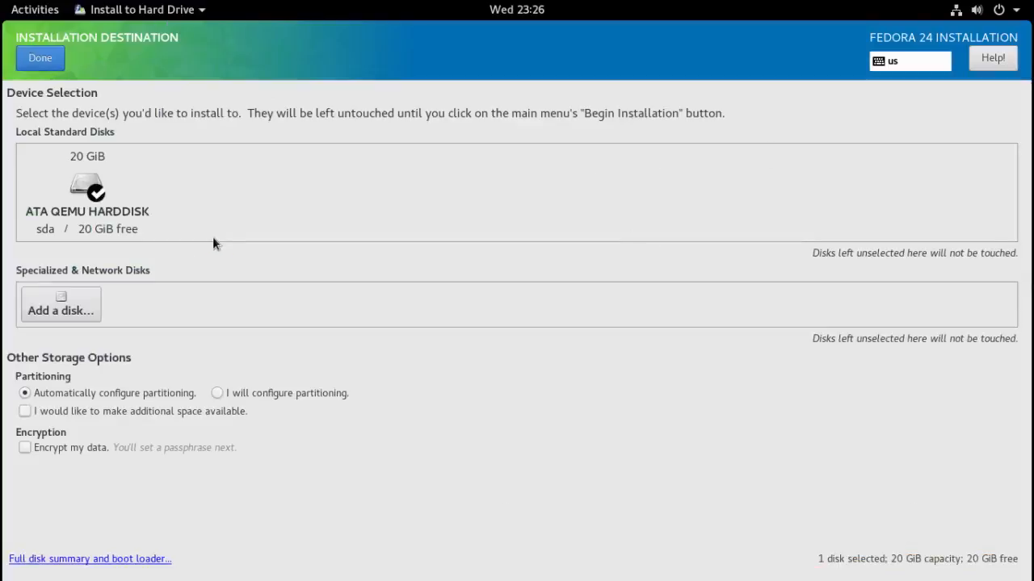
{"action": "left_click", "coordinate": [217, 393]}
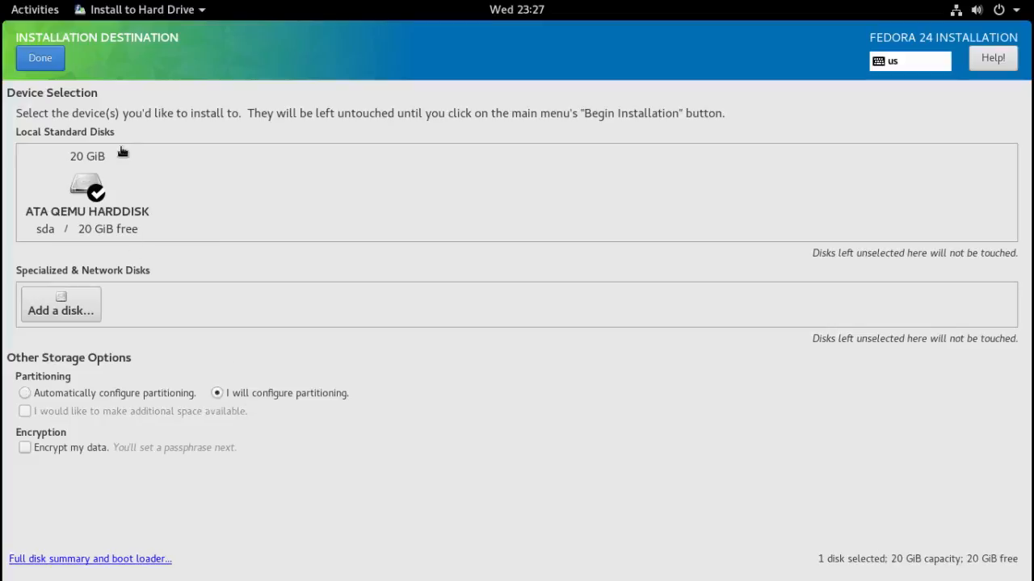
{"action": "left_click", "coordinate": [40, 58]}
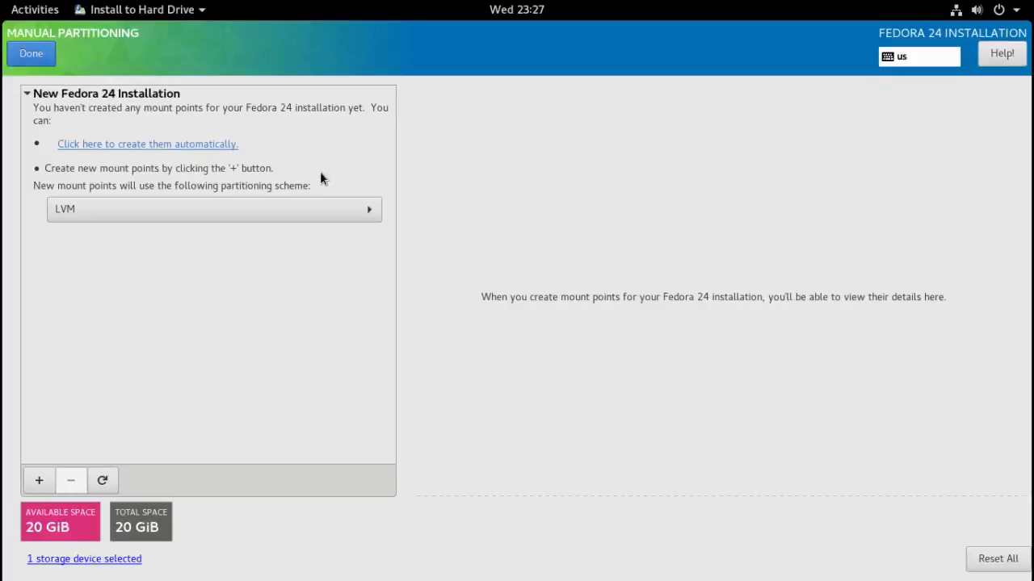
- Switch the partitioning scheme for new mount points from LVM to Standard Partition
{"action": "left_click", "coordinate": [372, 210]}
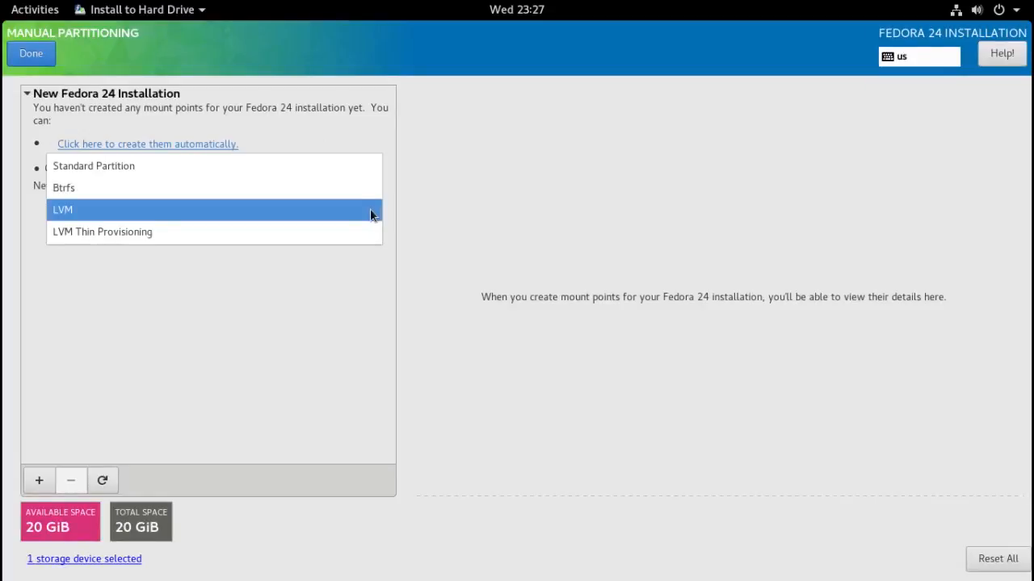
{"action": "left_click", "coordinate": [344, 166]}
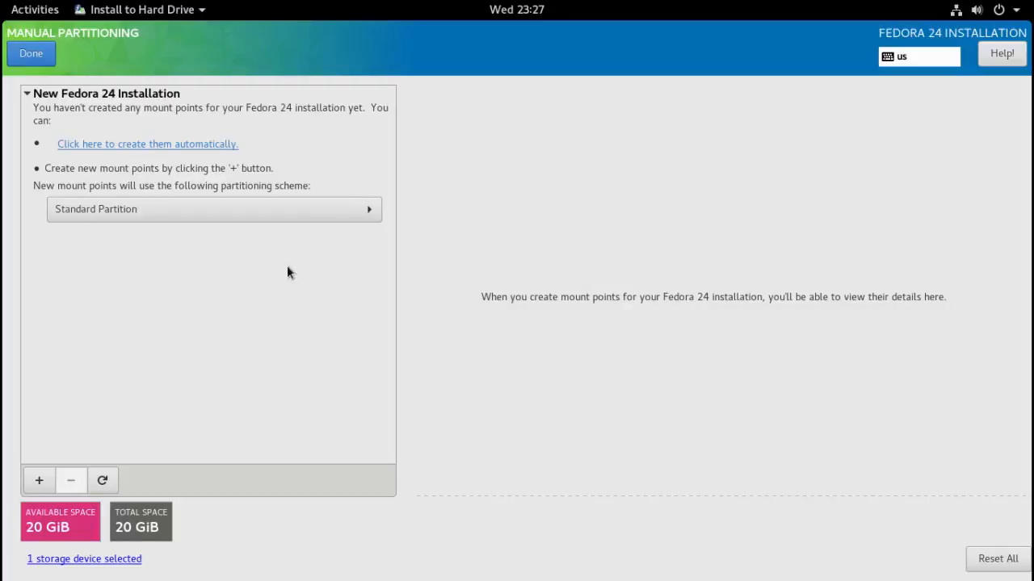
- Add a swap mount point with a desired capacity of 2 GiB
{"action": "left_click", "coordinate": [40, 480]}
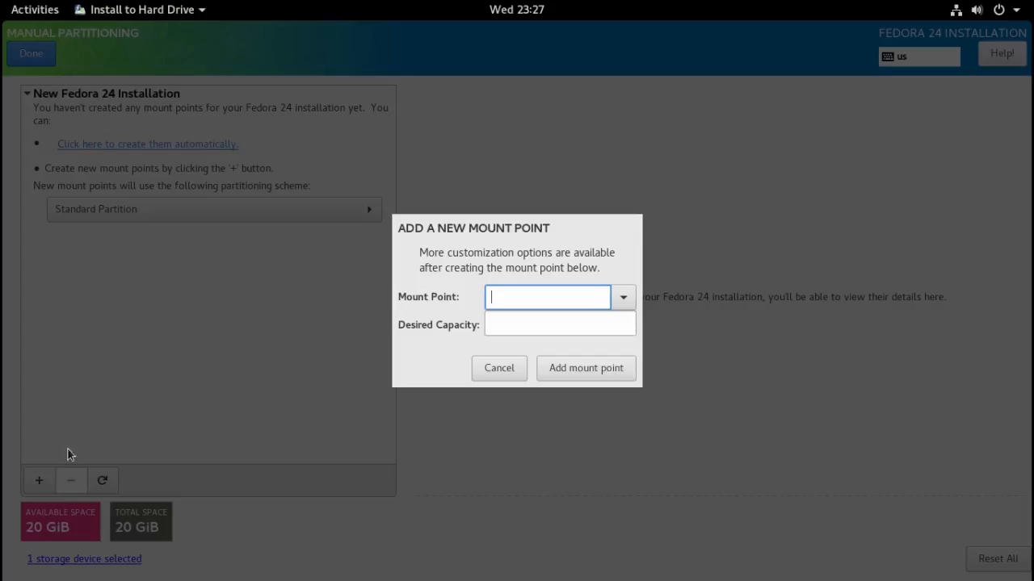
{"action": "left_click", "coordinate": [624, 298]}
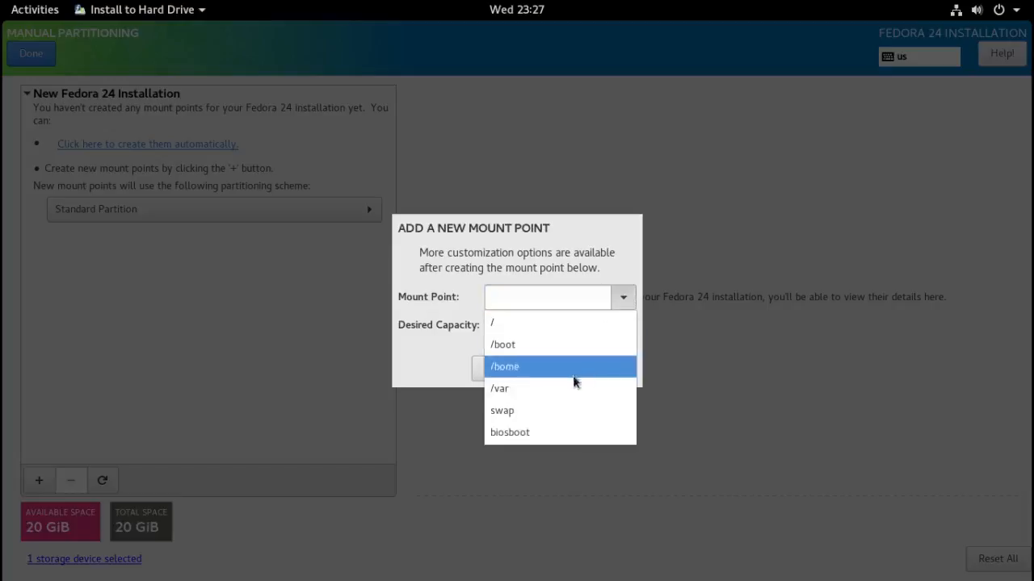
{"action": "left_click", "coordinate": [553, 419]}
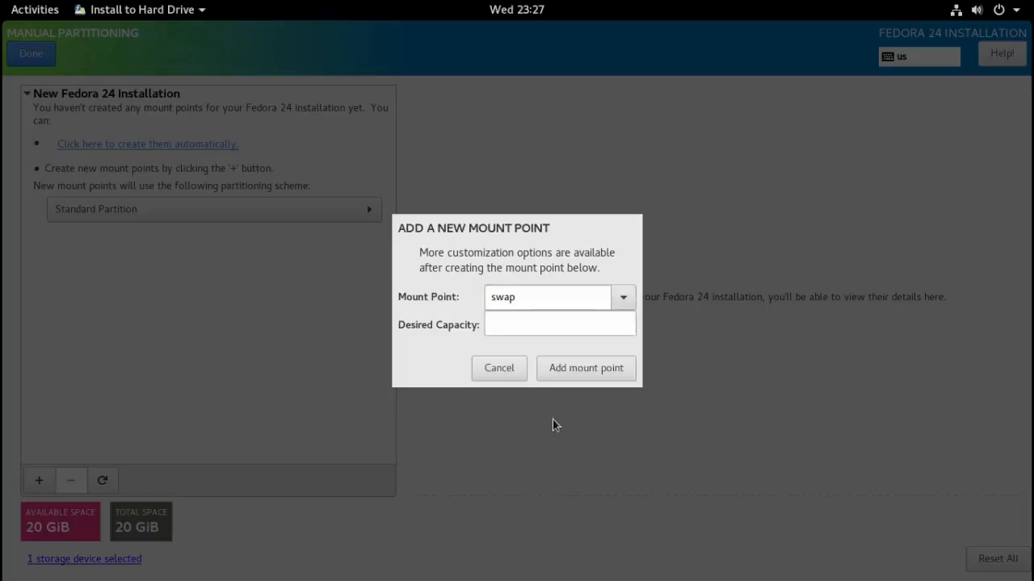
{"action": "left_click", "coordinate": [497, 326]}
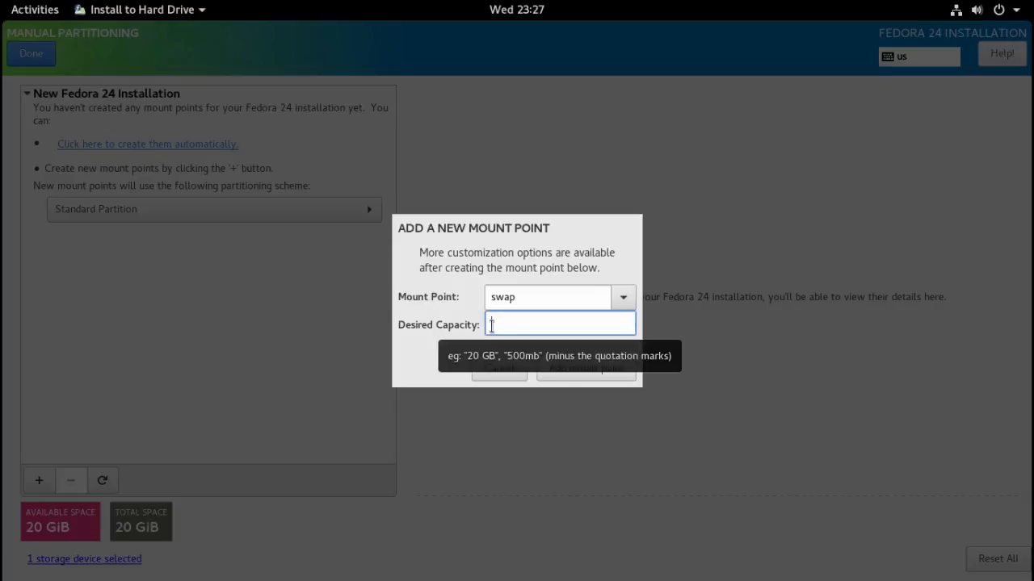
{"action": "type", "text": "2"}
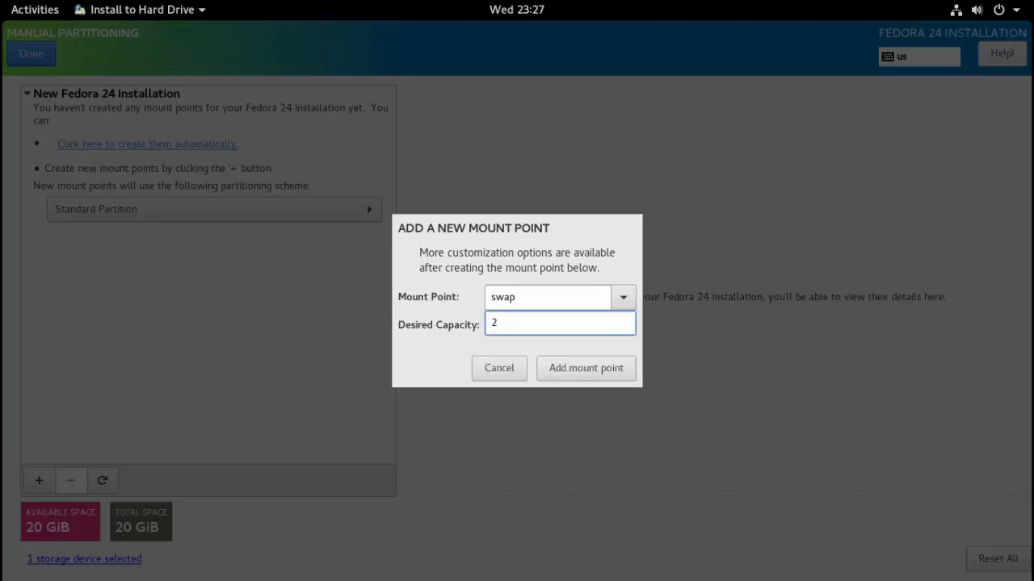
{"action": "type", "text": " GiB"}
{"action": "left_click", "coordinate": [563, 370]}
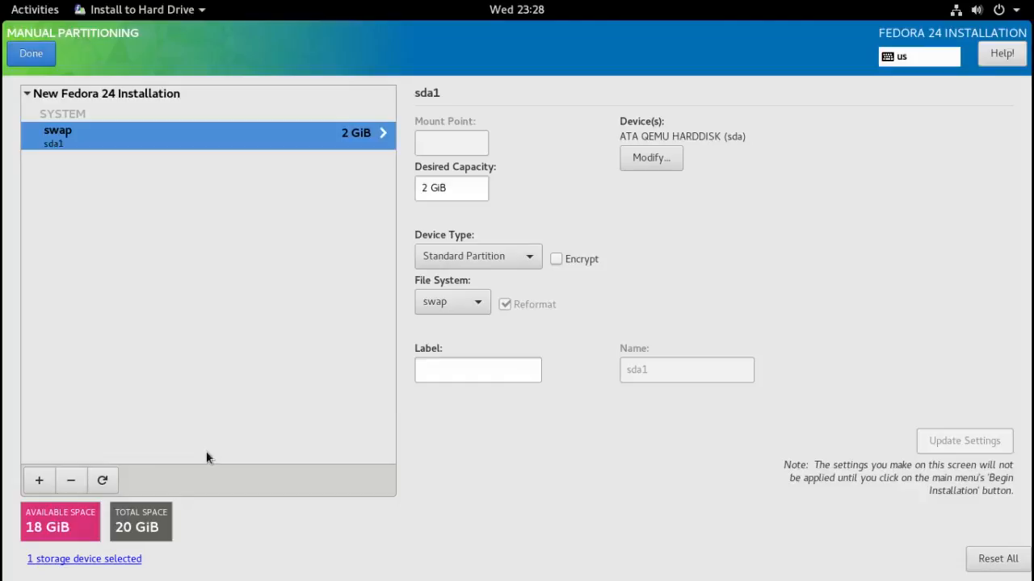
- Add an 18 GiB root (/) mount point and finish manual partitioning
{"action": "left_click", "coordinate": [39, 476]}
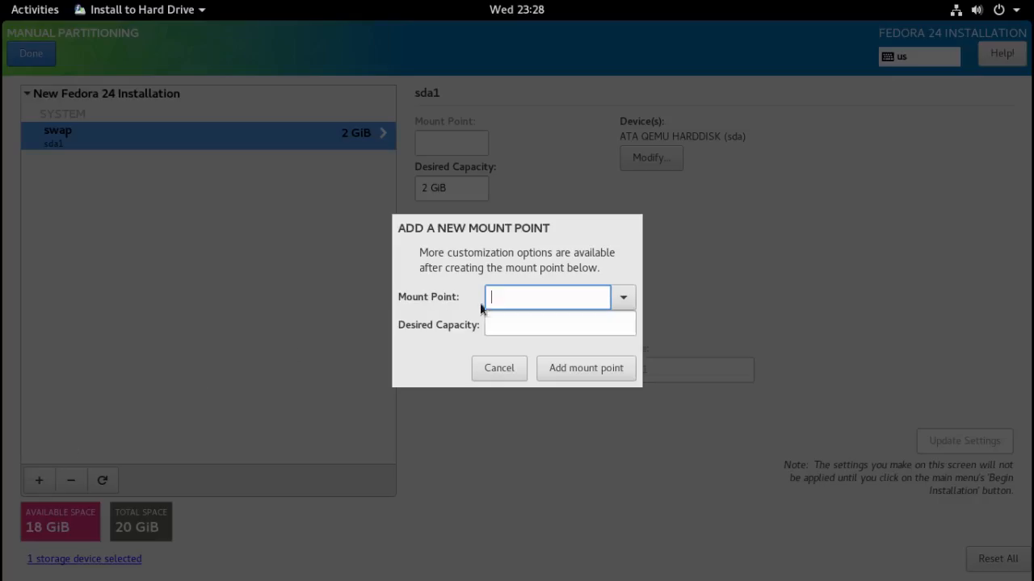
{"action": "left_click", "coordinate": [622, 298]}
{"action": "left_click", "coordinate": [535, 322]}
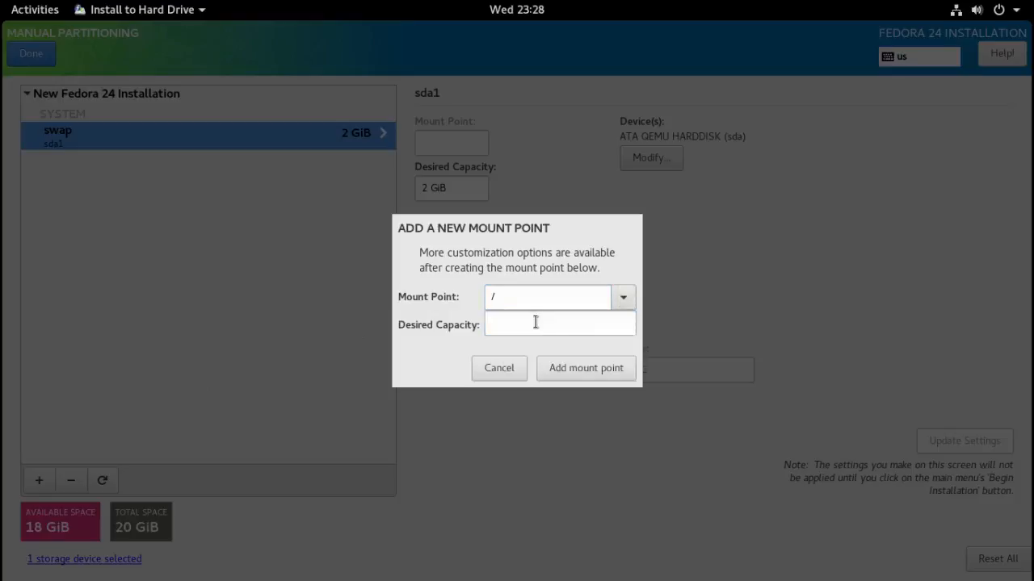
{"action": "left_click", "coordinate": [500, 323]}
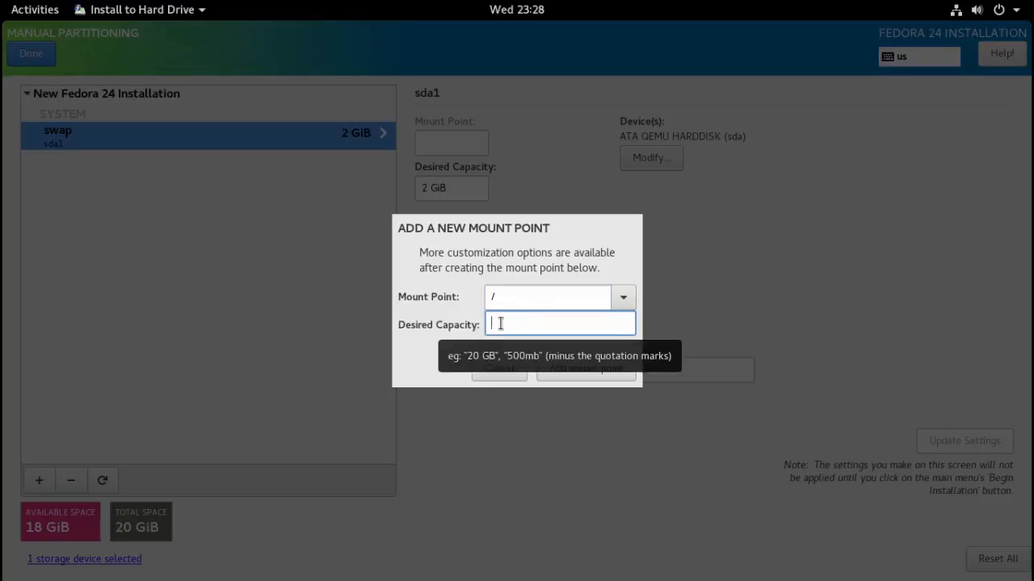
{"action": "type", "text": "18"}
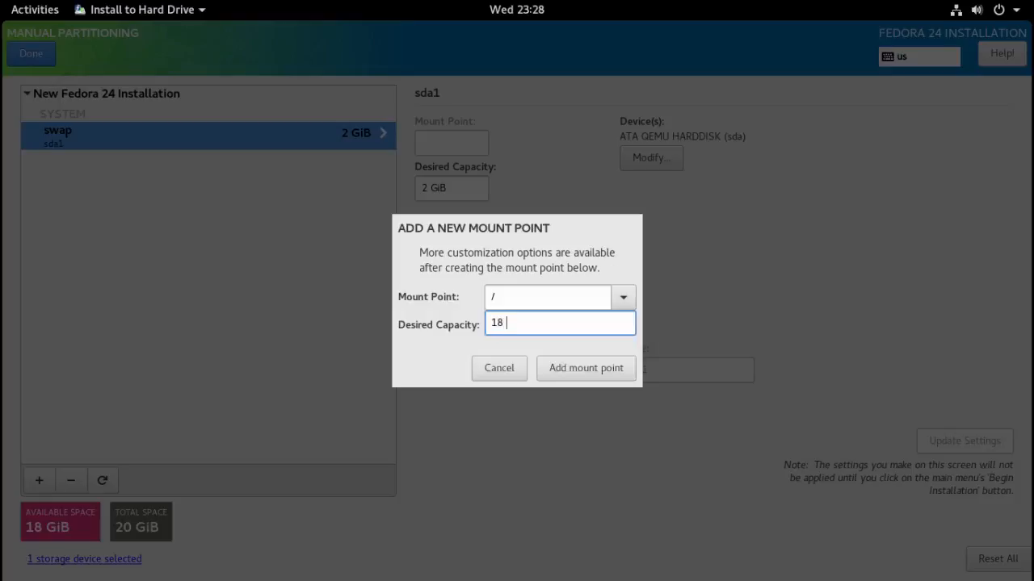
{"action": "type", "text": " GiB"}
{"action": "left_click", "coordinate": [562, 374]}
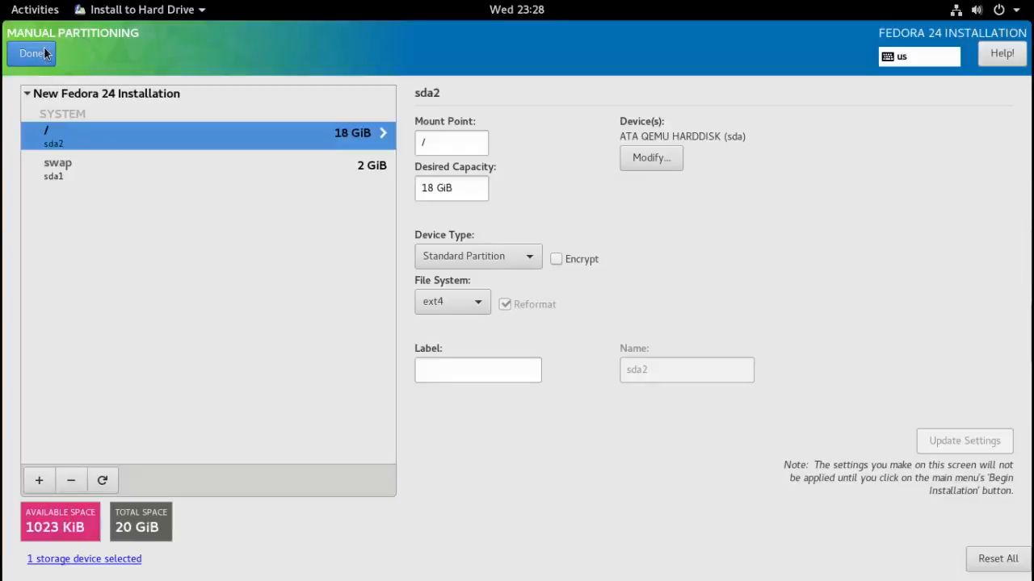
{"action": "left_click", "coordinate": [45, 48]}
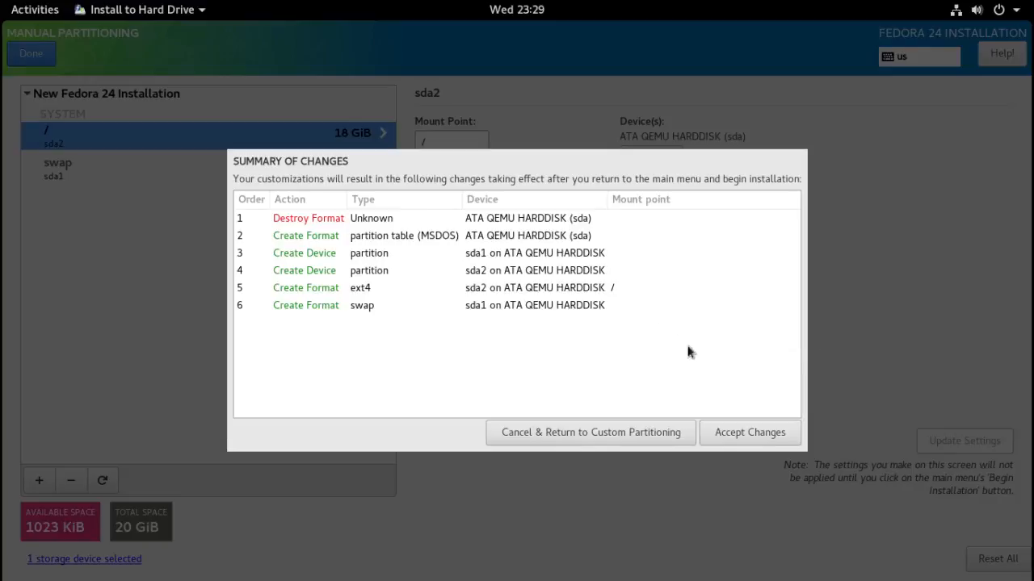
- Accept the Summary of Changes for the swap and root partitions
{"action": "left_click", "coordinate": [748, 436]}
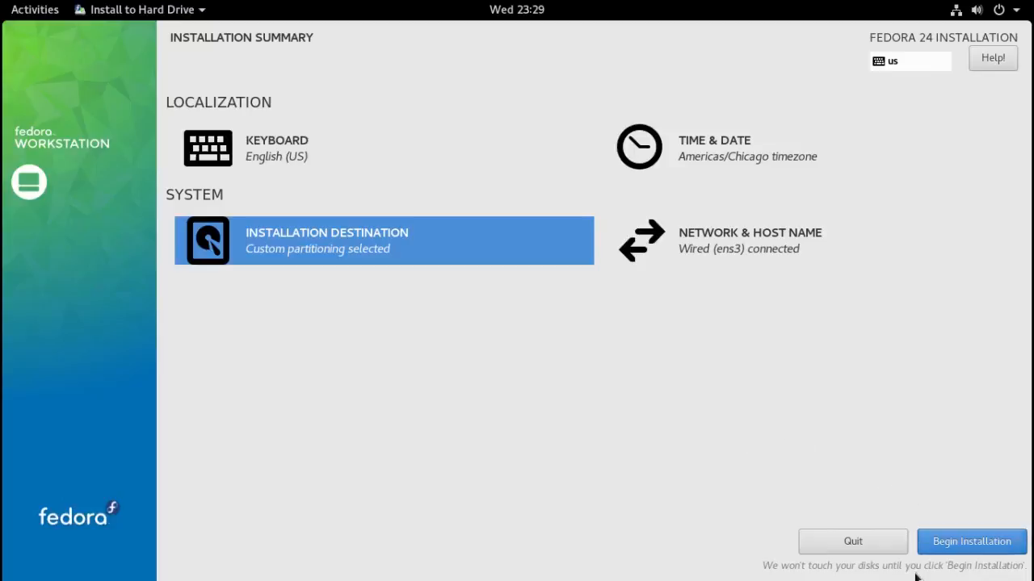
- Begin the Fedora installation from the Installation Summary page
{"action": "left_click", "coordinate": [949, 549]}
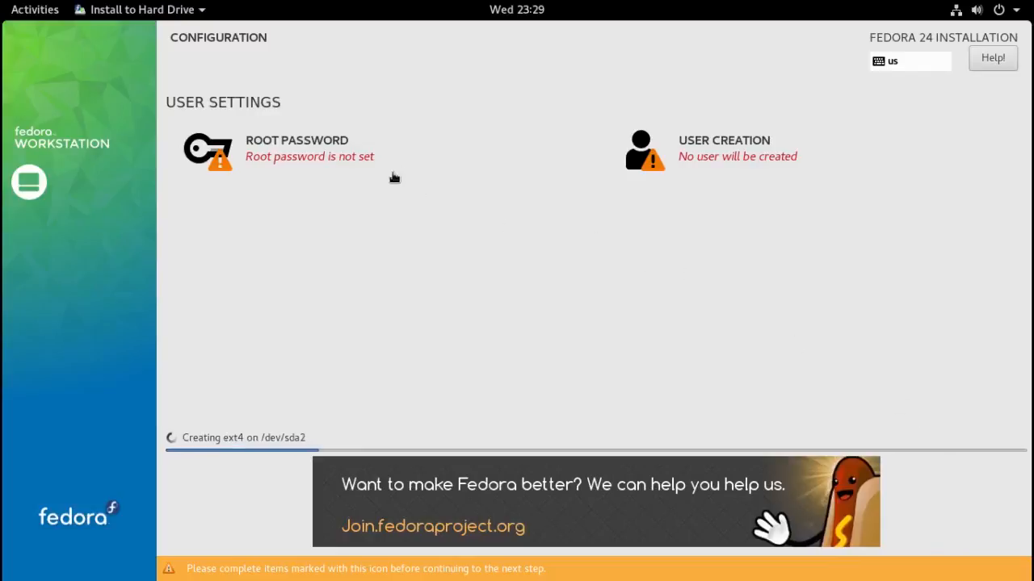
- Set the root password, confirm it, and save it on the Configuration page
{"action": "left_click", "coordinate": [314, 159]}
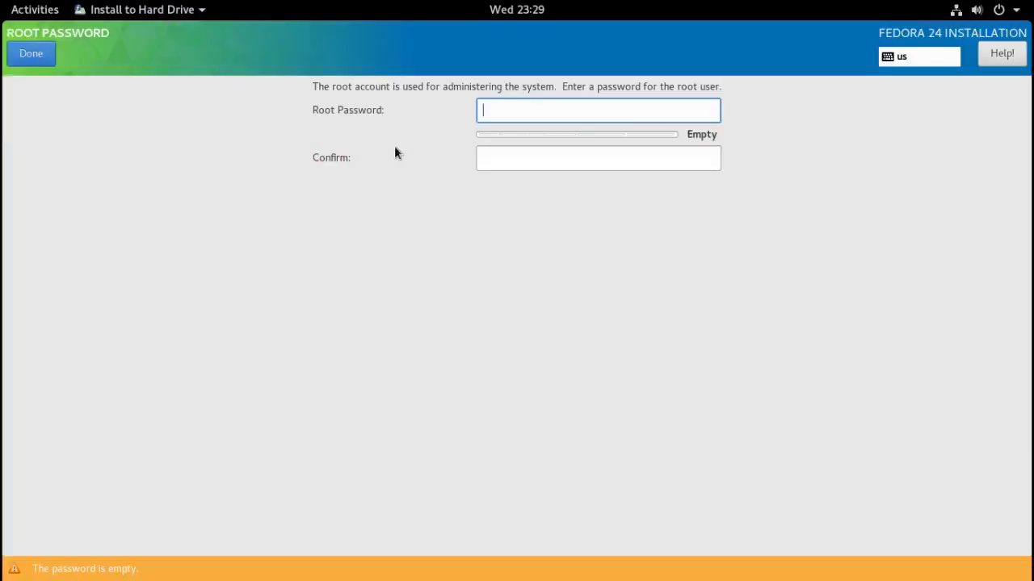
{"action": "type", "text": "•••"}
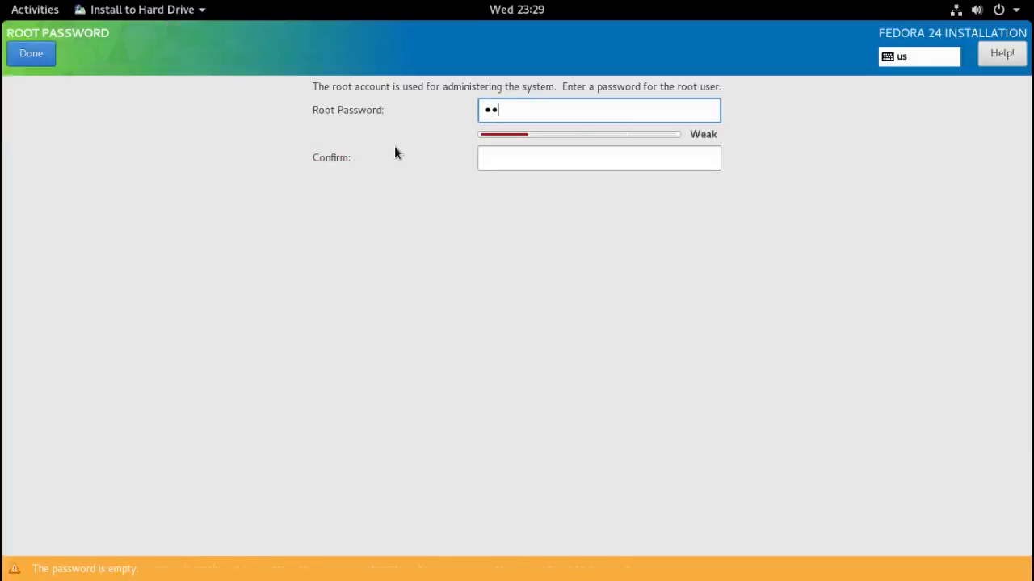
{"action": "type", "text": "•••"}
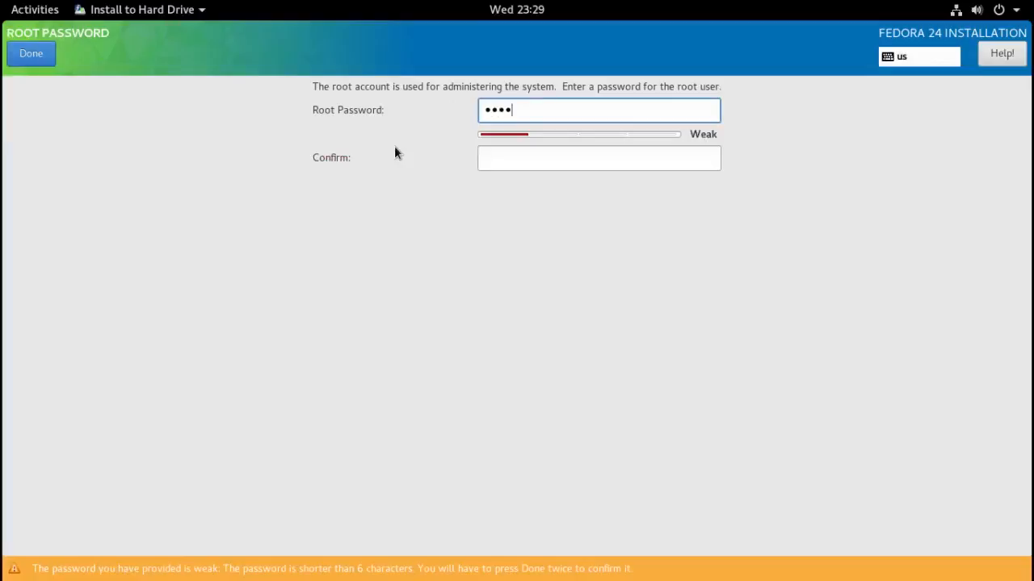
{"action": "type", "text": "••"}
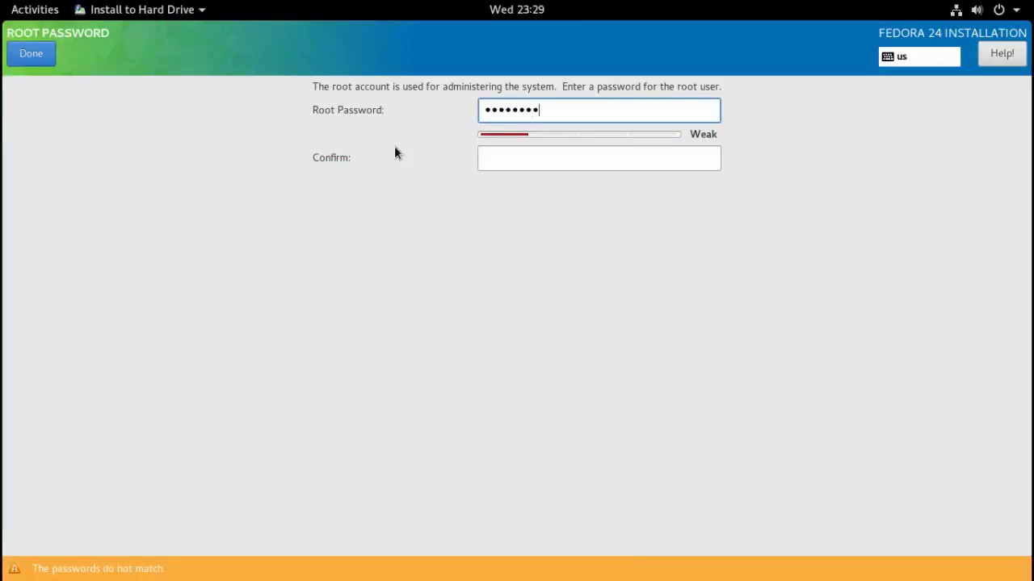
{"action": "left_click", "coordinate": [489, 158]}
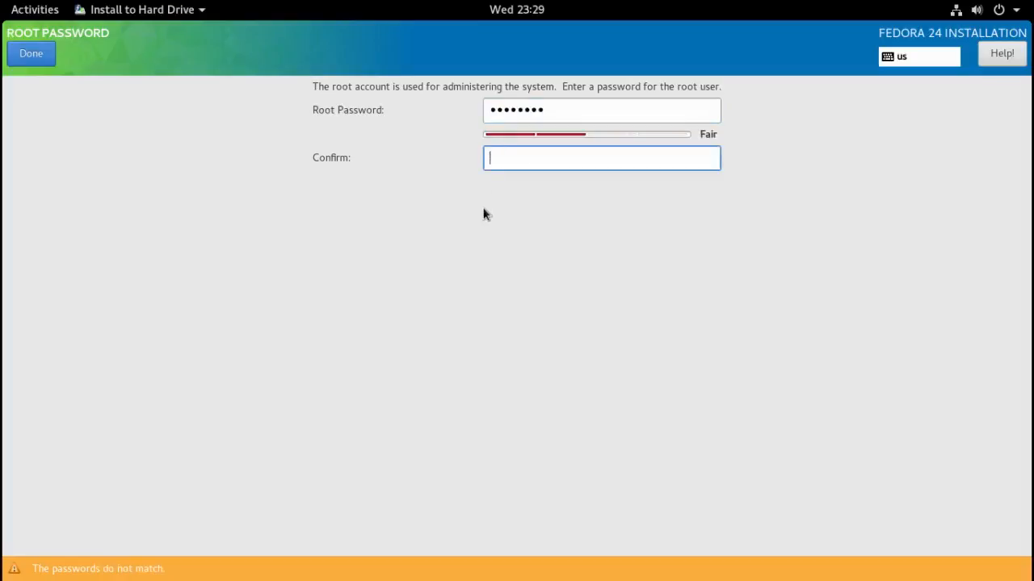
{"action": "type", "text": "••••••••"}
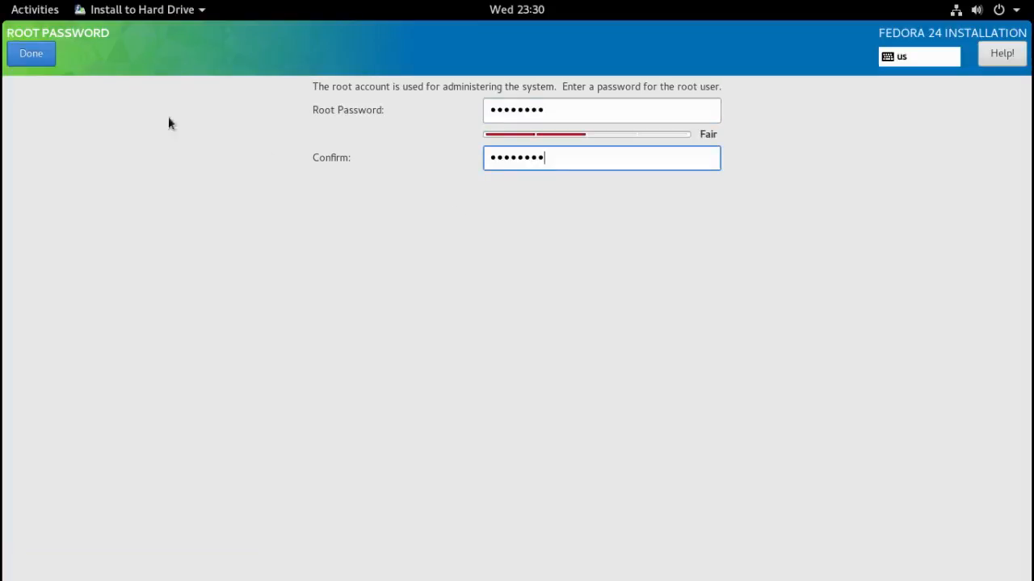
{"action": "left_click", "coordinate": [47, 51]}
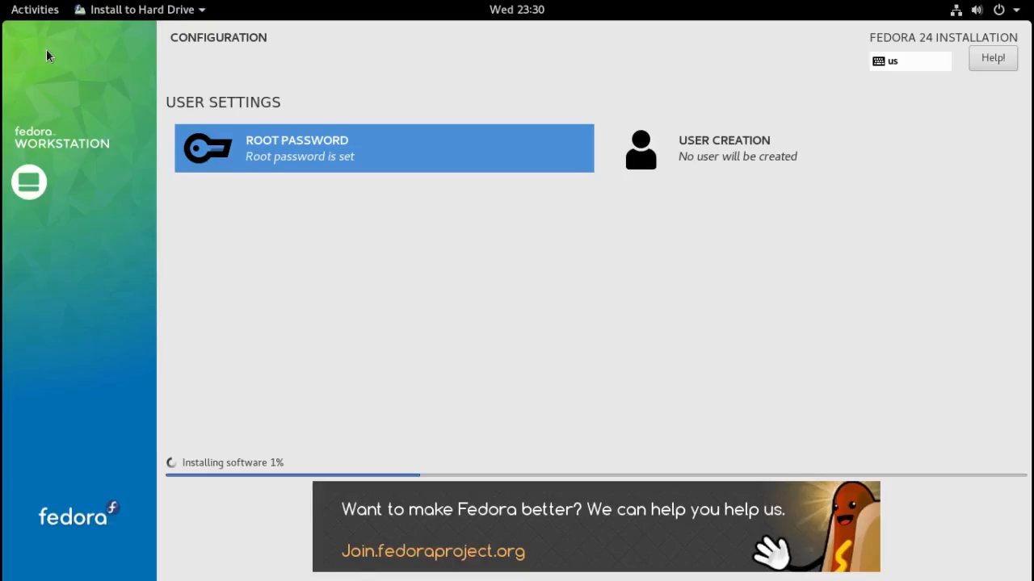
- Create a new user with a full name, administrator rights and a password, and start confirming it
{"action": "left_click", "coordinate": [666, 147]}
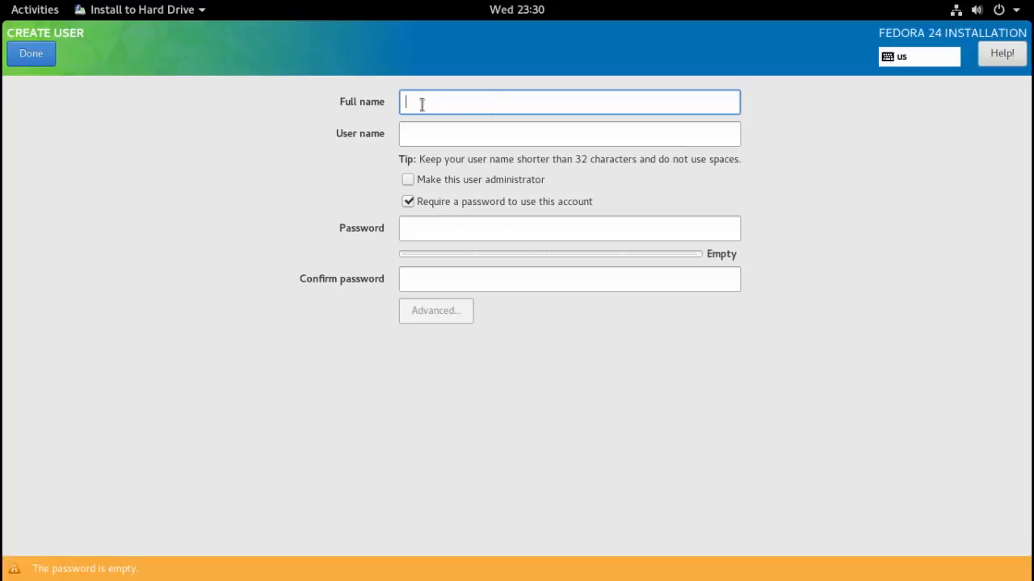
{"action": "type", "text": "X"}
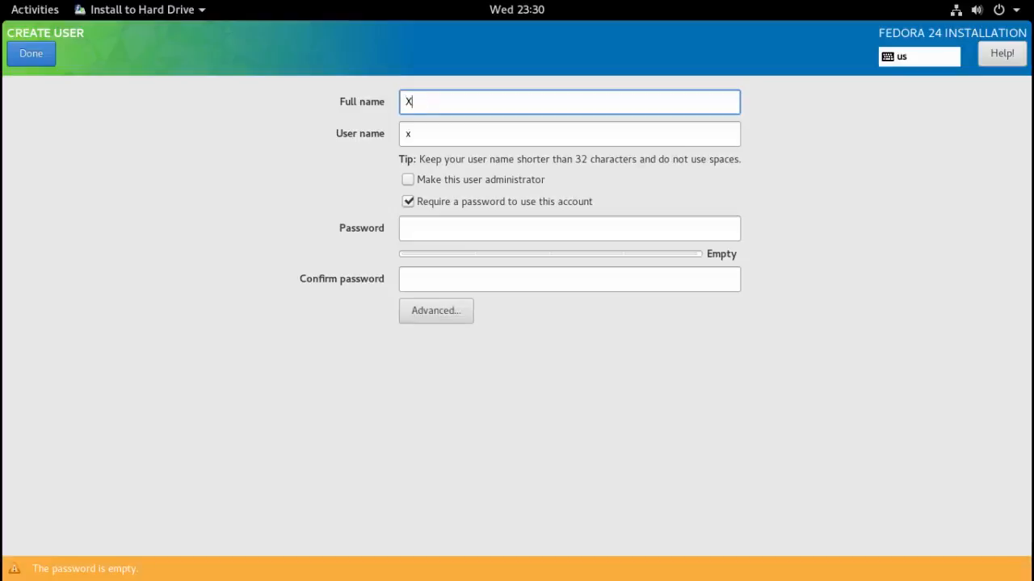
{"action": "type", "text": "ramTech"}
{"action": "left_click", "coordinate": [407, 180]}
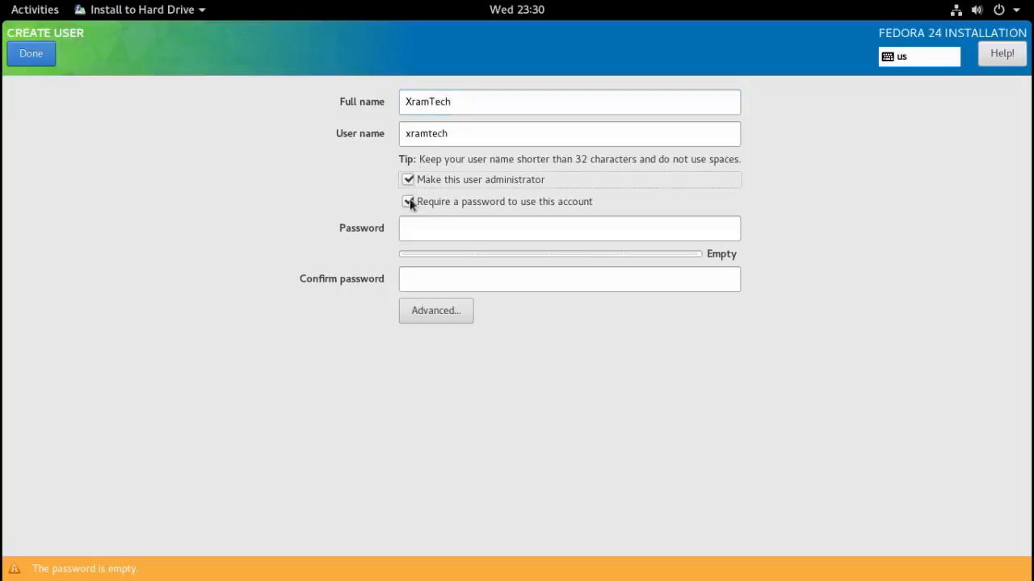
{"action": "left_click", "coordinate": [412, 227]}
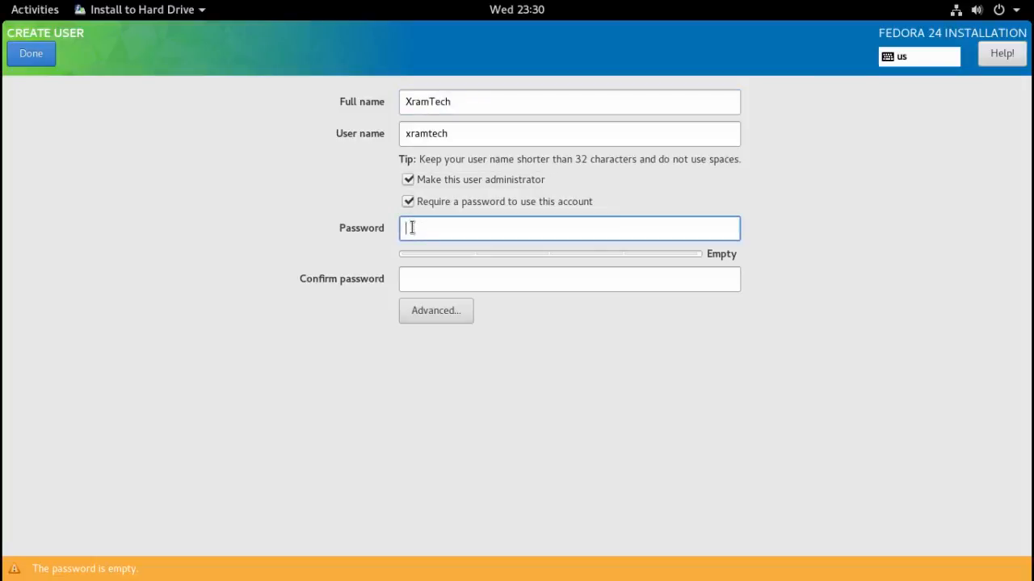
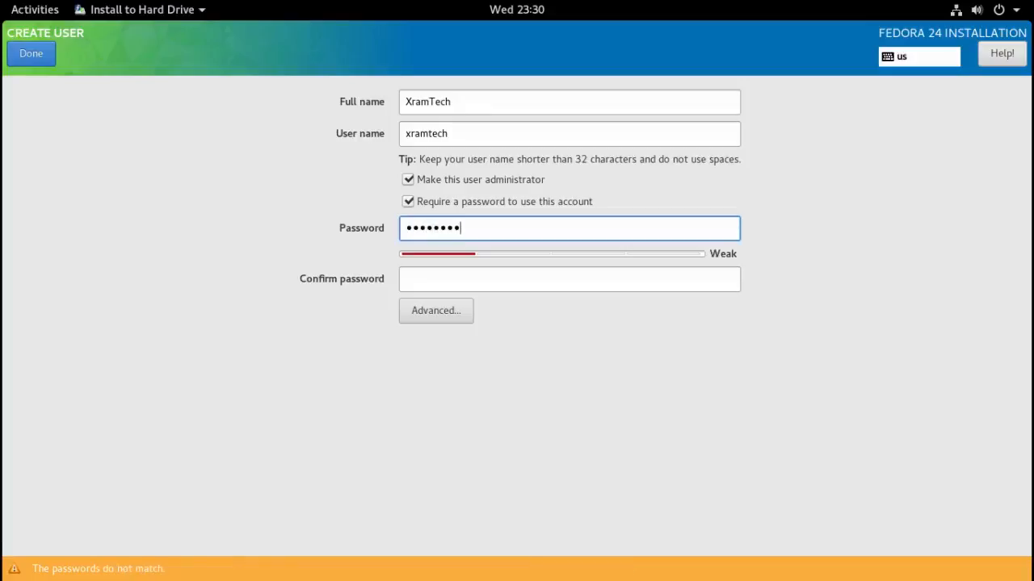
{"action": "left_click", "coordinate": [411, 282]}
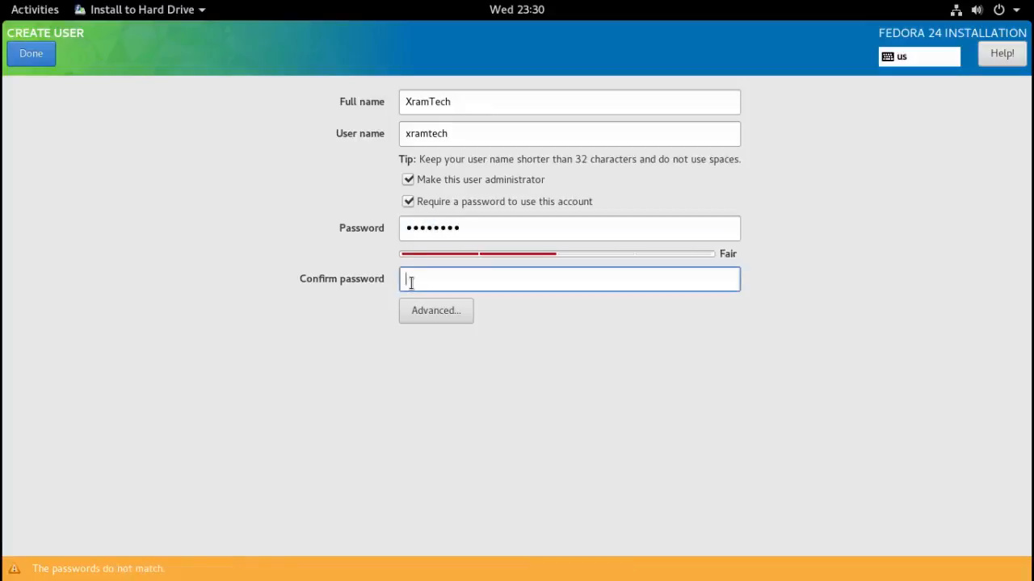
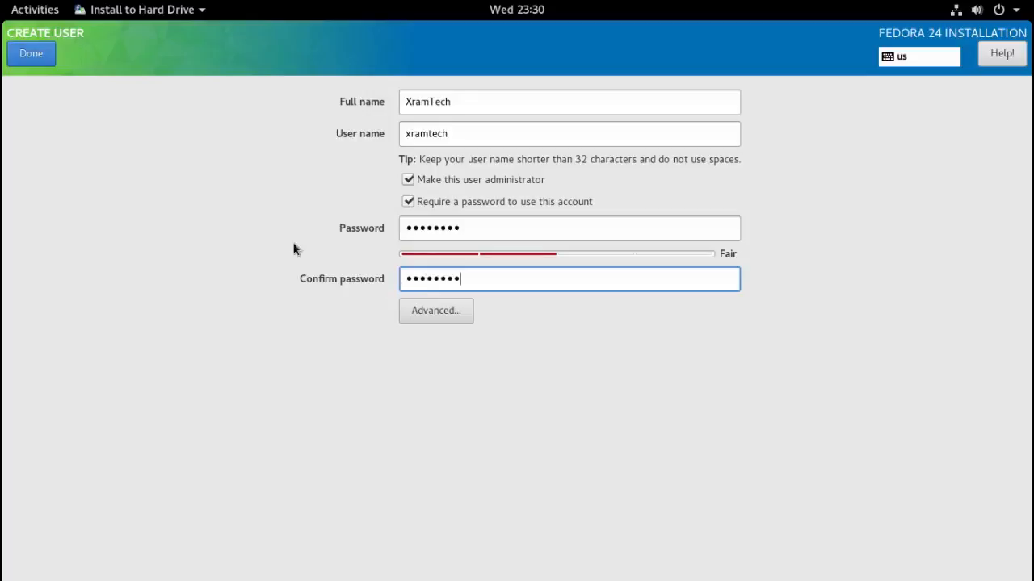
- Save the new administrator user and let the installation run to completion
{"action": "left_click", "coordinate": [38, 54]}
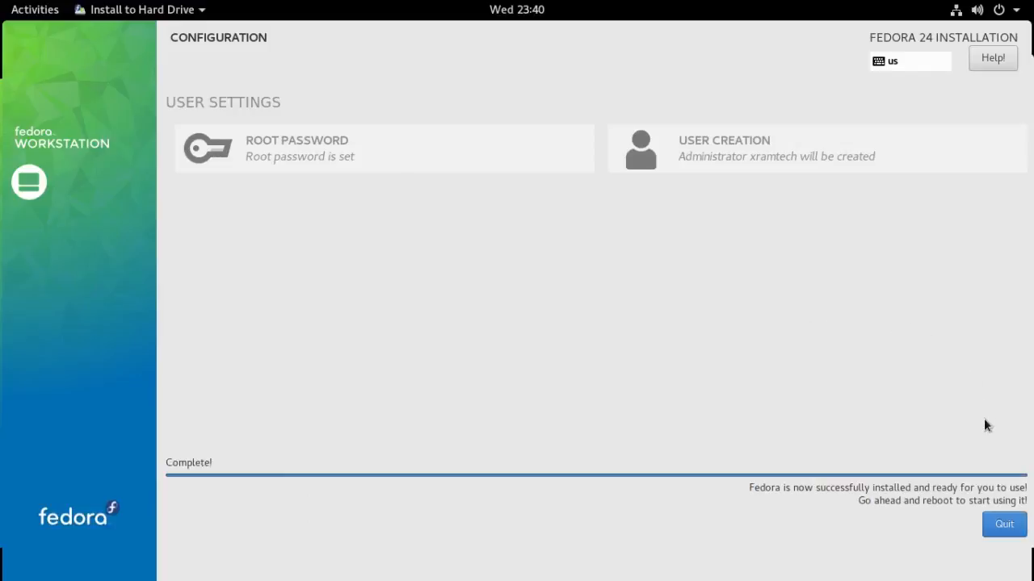
- Quit the finished installer and bring up the Power Off dialog from the system menu
{"action": "left_click", "coordinate": [1001, 527]}
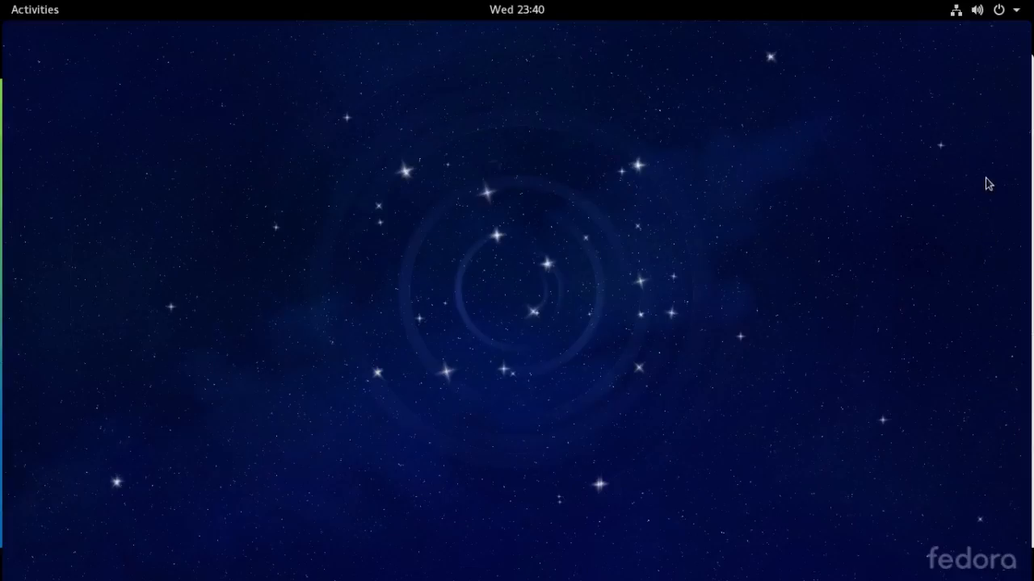
{"action": "left_click", "coordinate": [1001, 12]}
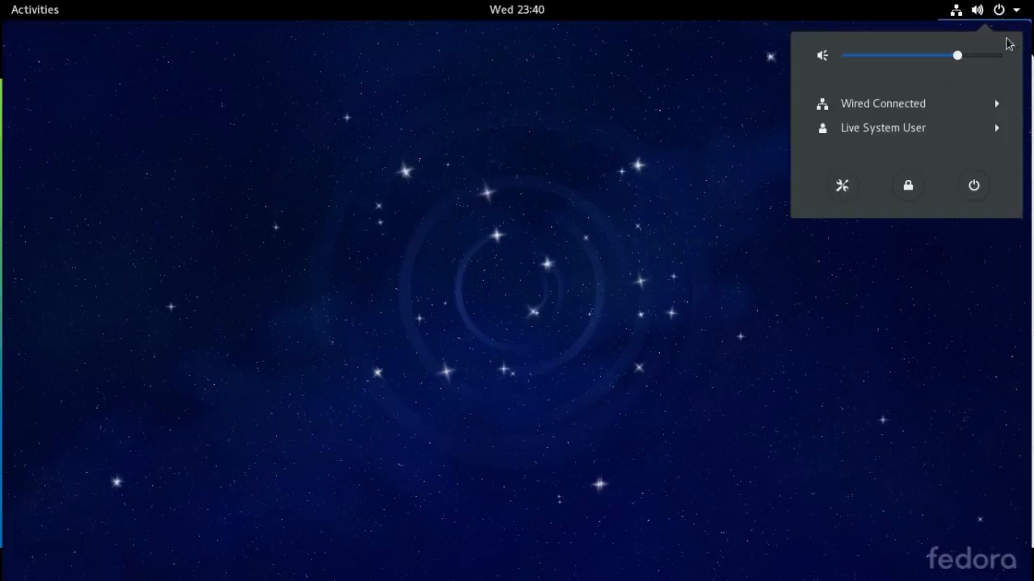
{"action": "left_click", "coordinate": [975, 186]}
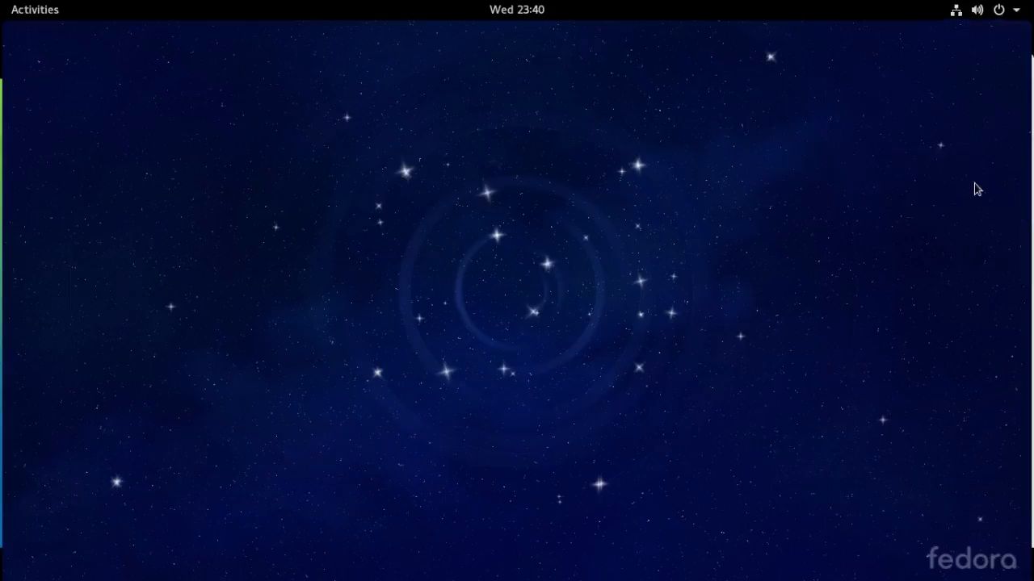
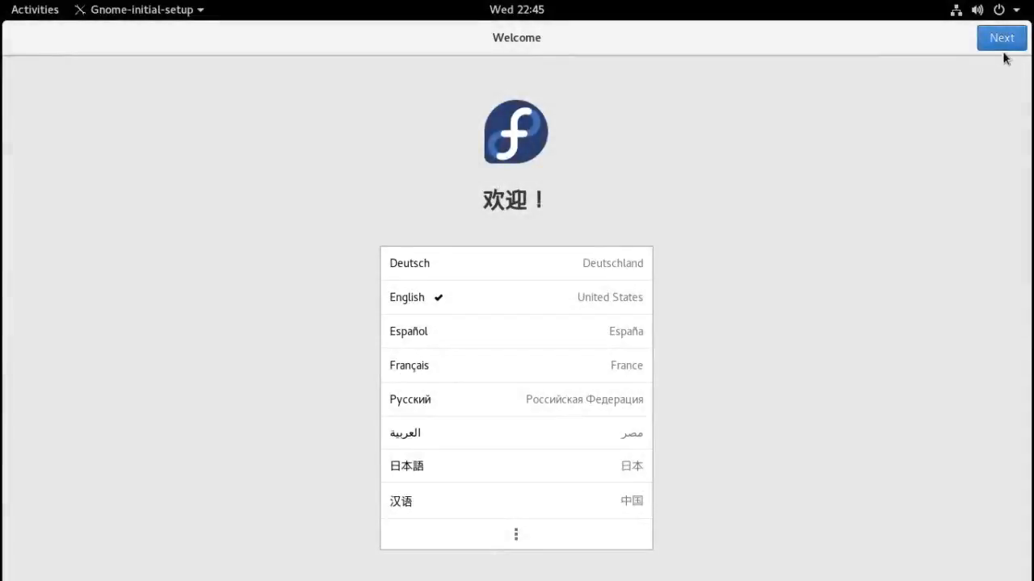
- Accept English, the English (US) keyboard and default privacy, skip online accounts, and start using Fedora
{"action": "left_click", "coordinate": [1002, 41]}
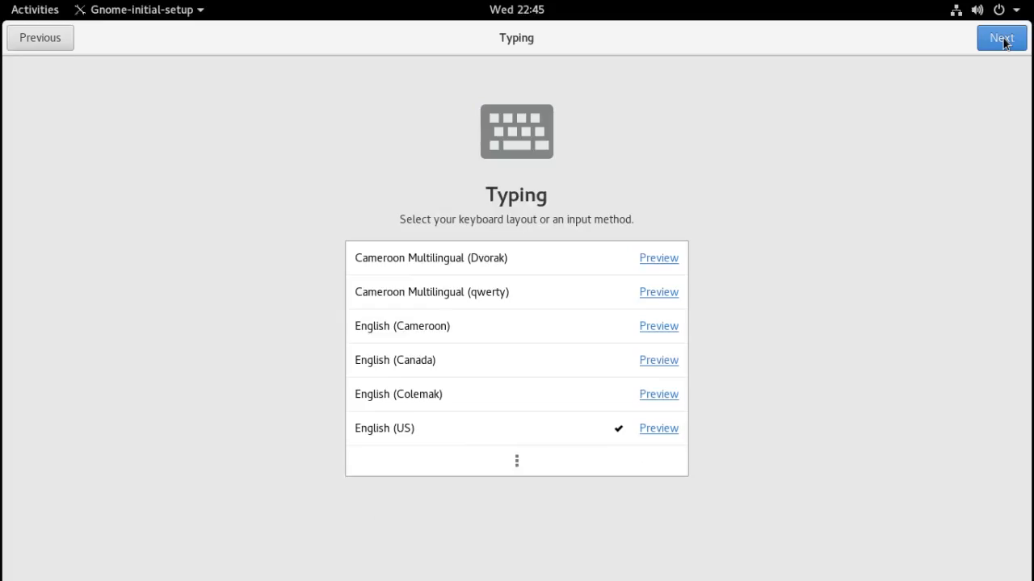
{"action": "left_click", "coordinate": [1002, 40]}
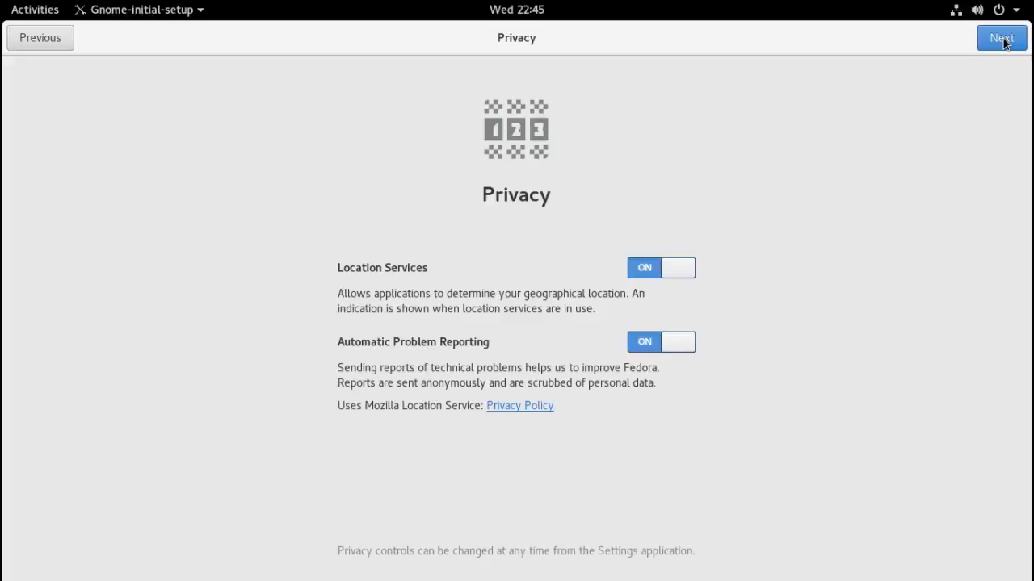
{"action": "left_click", "coordinate": [1001, 39]}
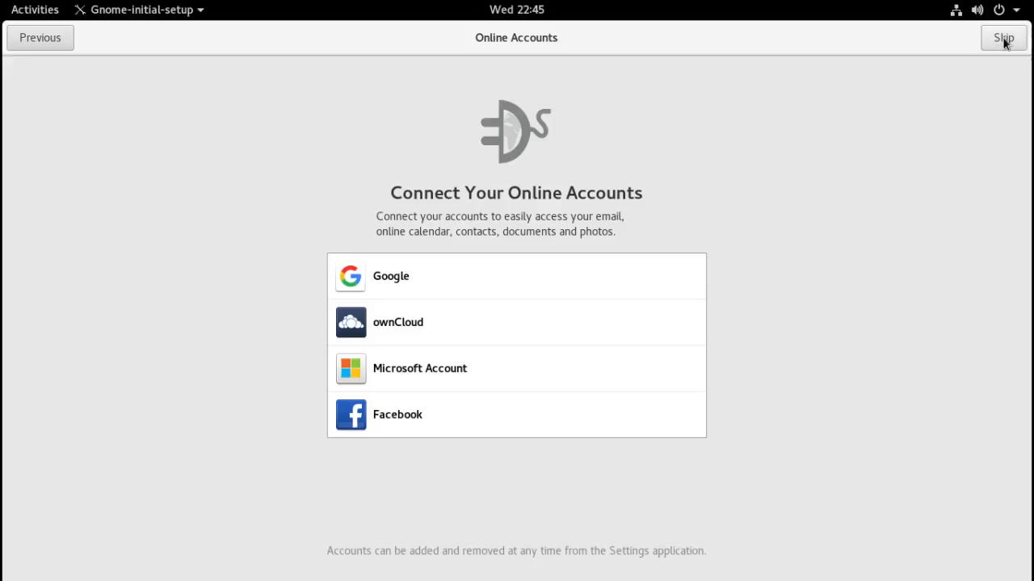
{"action": "left_click", "coordinate": [1004, 40]}
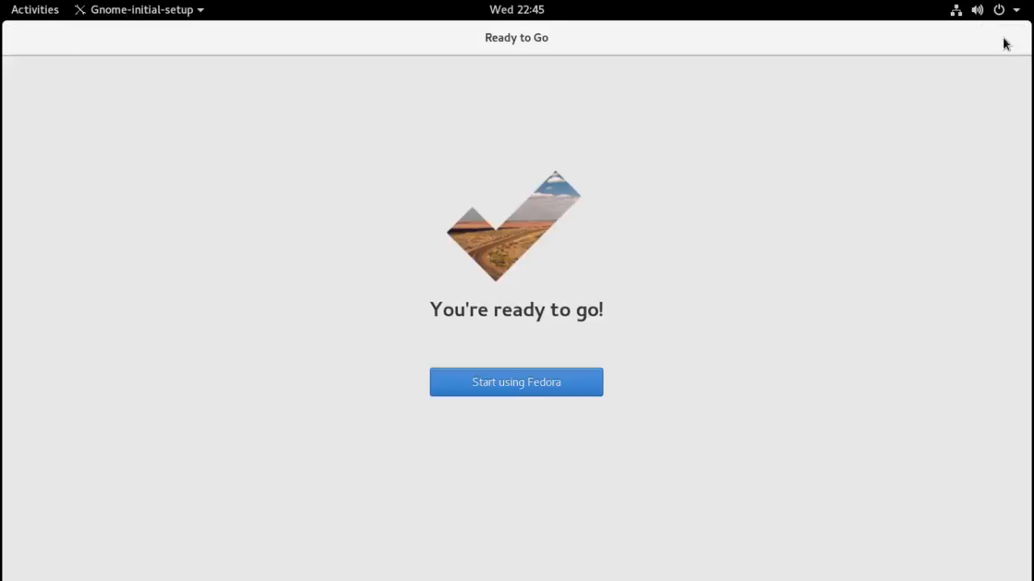
{"action": "left_click", "coordinate": [580, 387]}
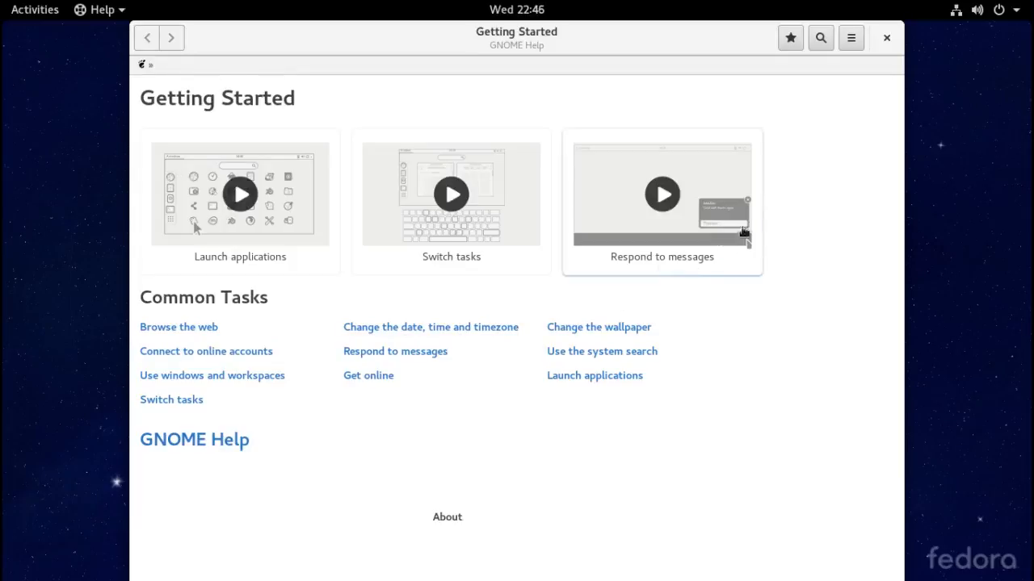
- Close the GNOME Help Getting Started window
{"action": "left_click", "coordinate": [885, 40]}
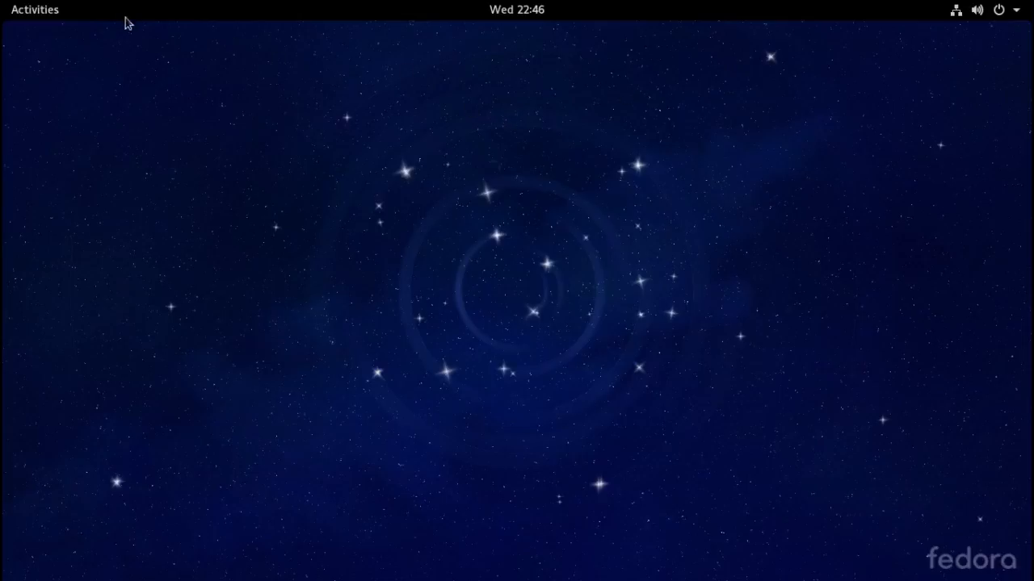
- Launch GNOME Software from the Activities overview's application list
{"action": "left_click", "coordinate": [56, 15]}
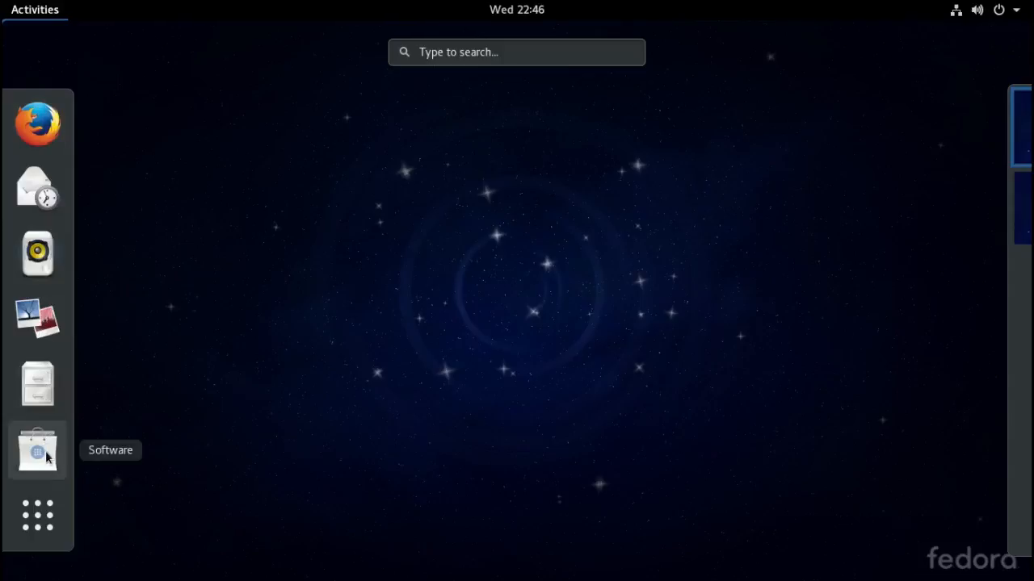
{"action": "left_click", "coordinate": [37, 513]}
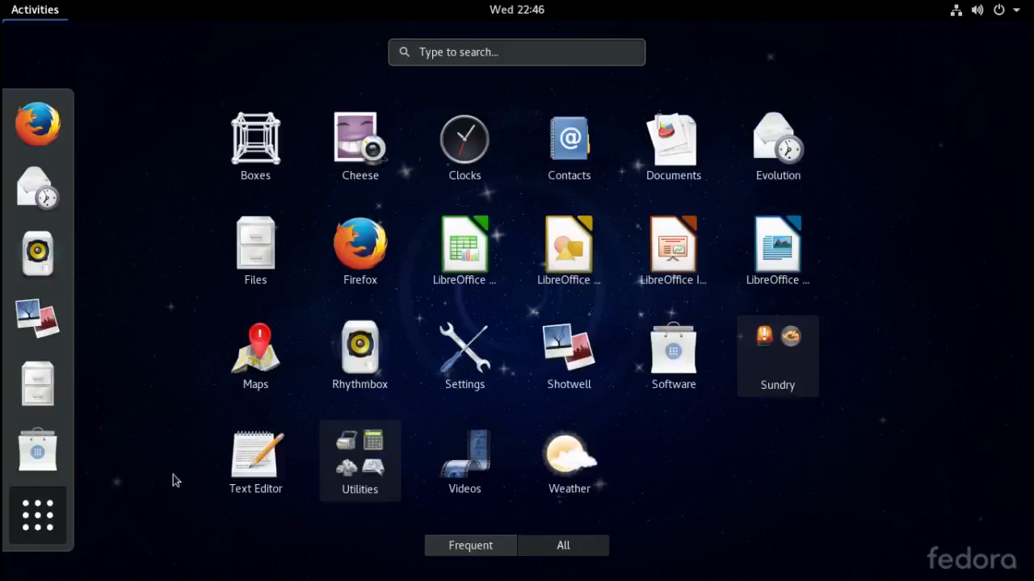
{"action": "left_click", "coordinate": [346, 455]}
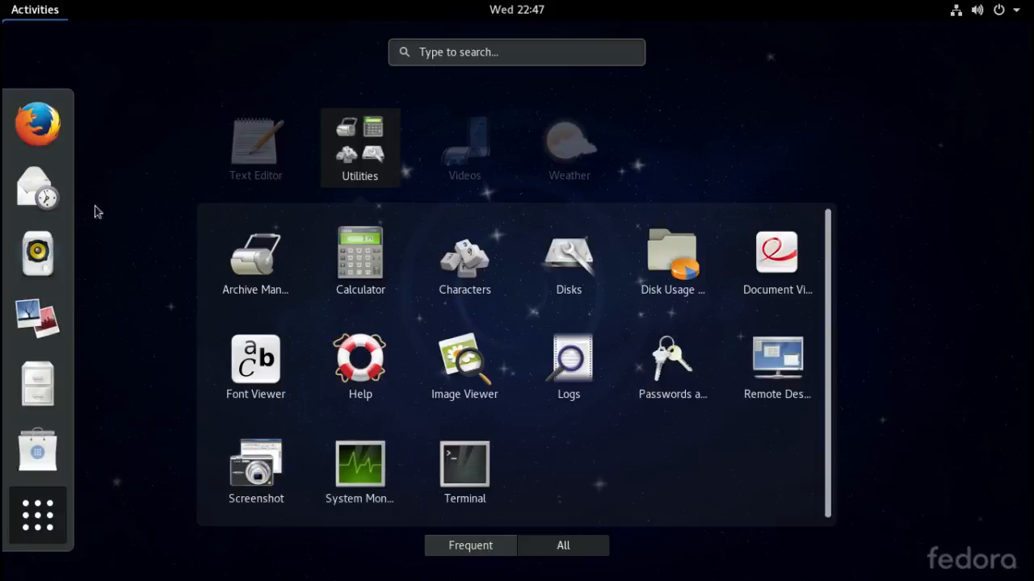
{"action": "left_click", "coordinate": [33, 452]}
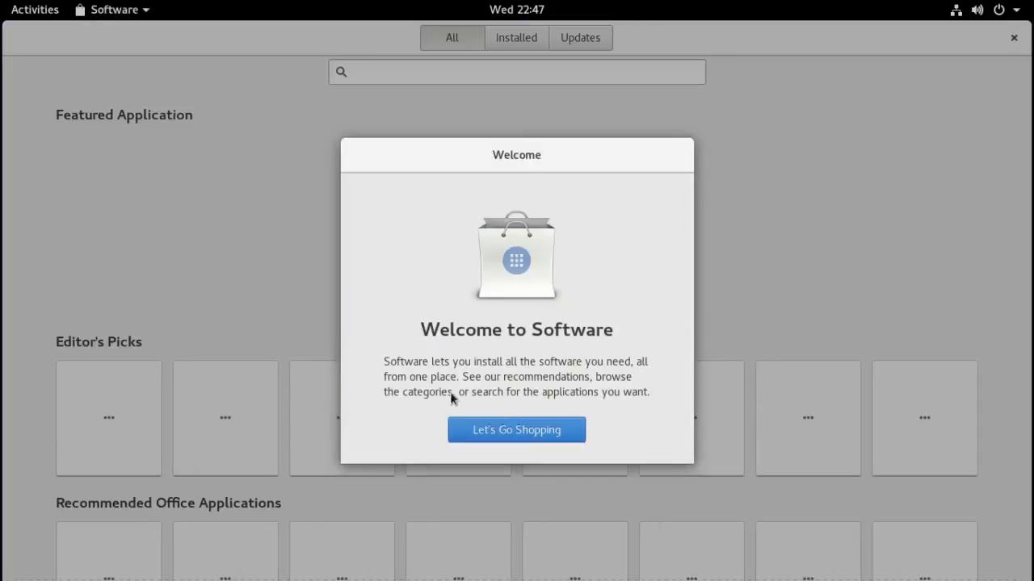
- Search 'Yume', install Yum Extender (DNF), confirm Updates reports up to date, and close Software
{"action": "left_click", "coordinate": [509, 430]}
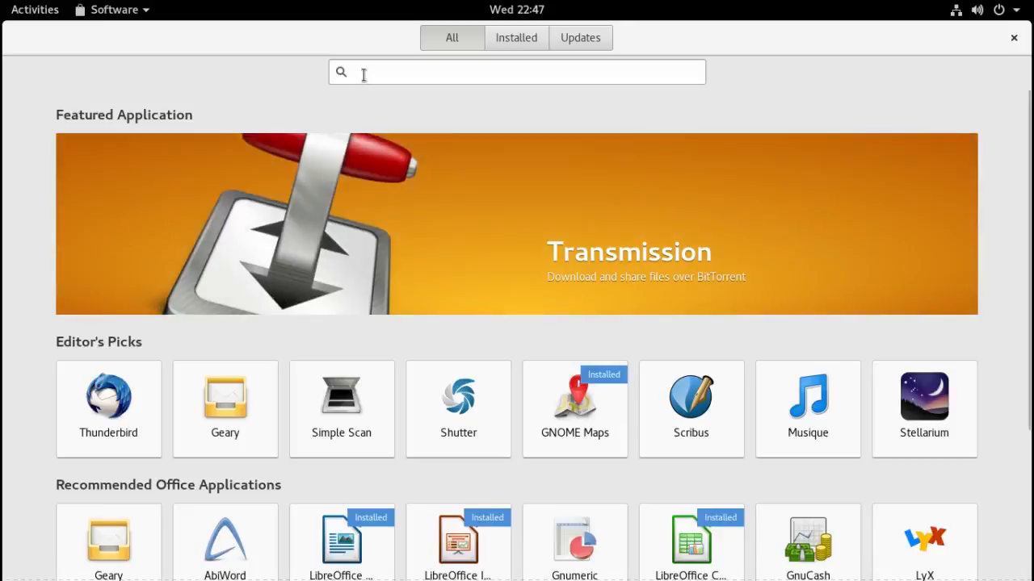
{"action": "left_click", "coordinate": [363, 74]}
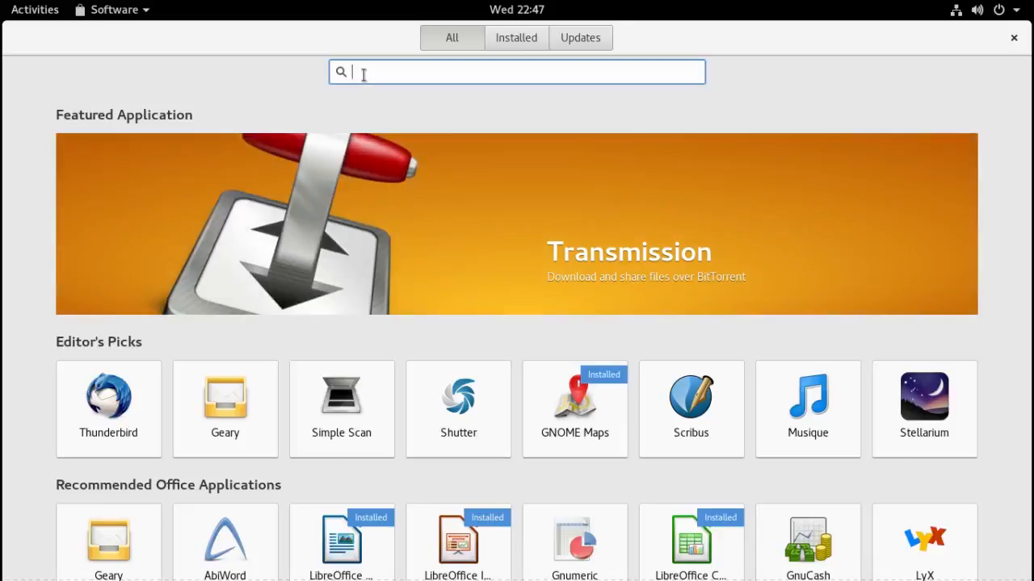
{"action": "type", "text": "Yum"}
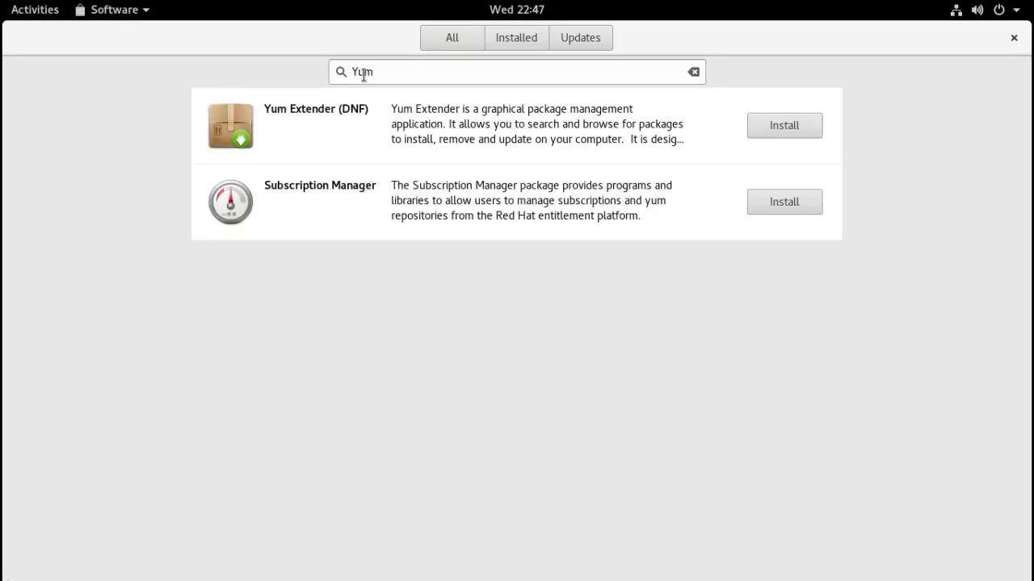
{"action": "type", "text": "e"}
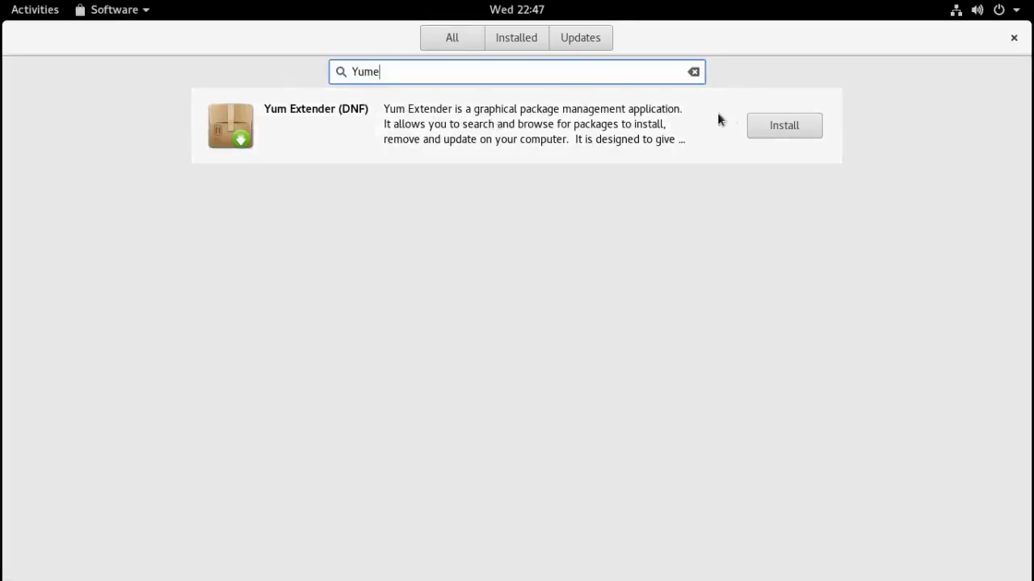
{"action": "left_click", "coordinate": [762, 130]}
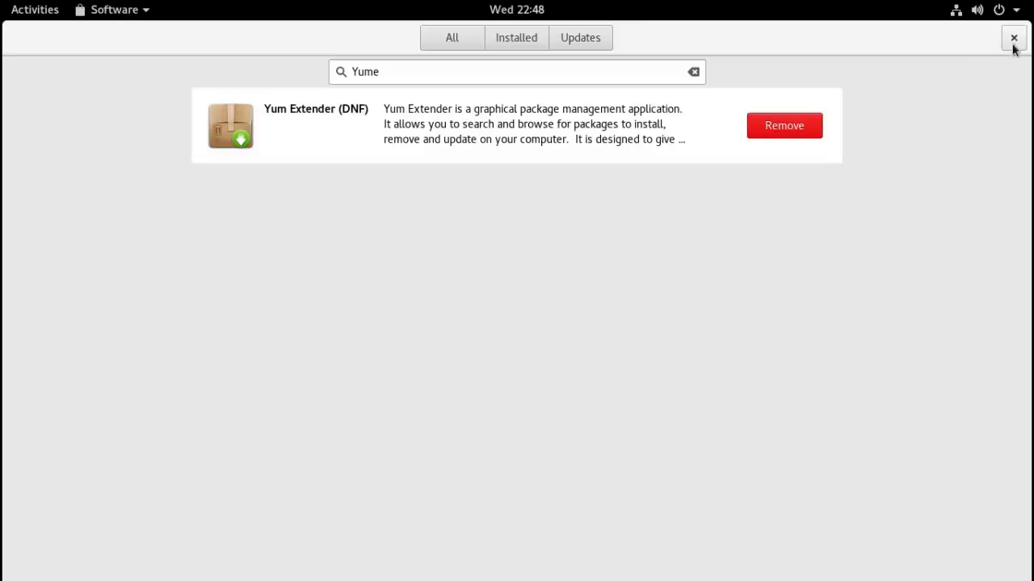
{"action": "left_click", "coordinate": [589, 42]}
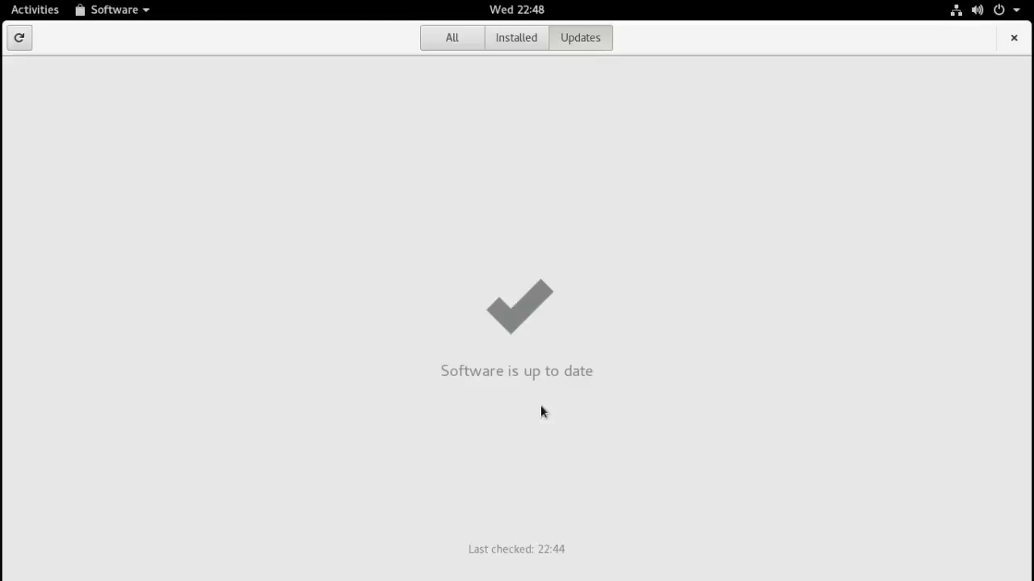
{"action": "left_click", "coordinate": [1015, 38]}
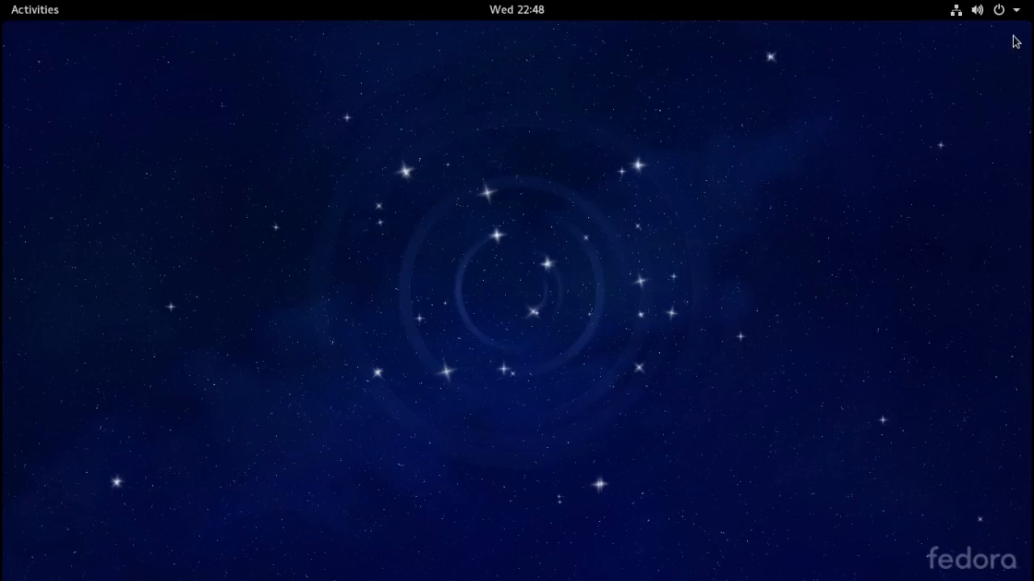
- Search Activities for 'Yu' and launch Yum Extender (DNF) to list available updates
{"action": "left_click", "coordinate": [50, 10]}
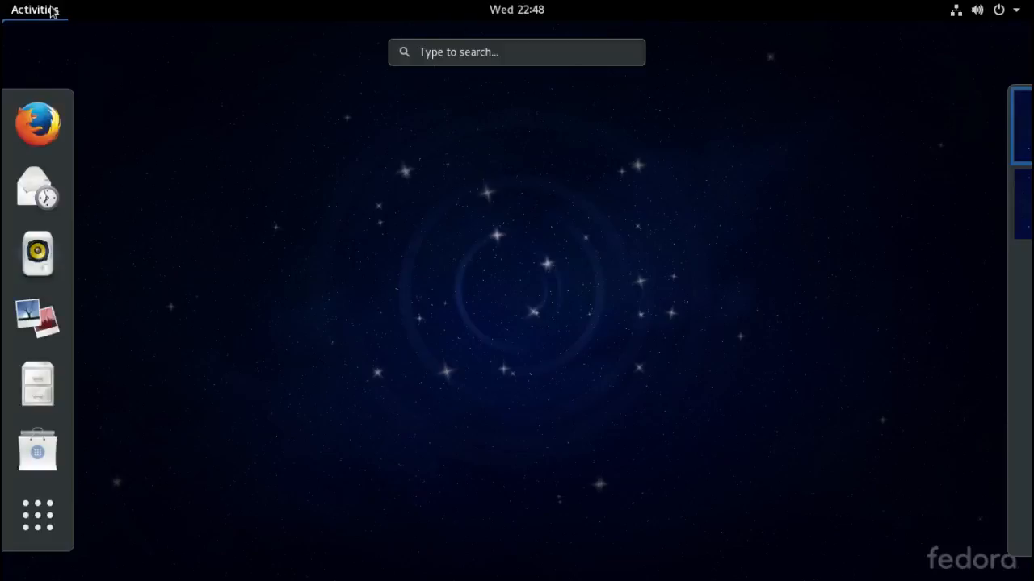
{"action": "type", "text": "Yu"}
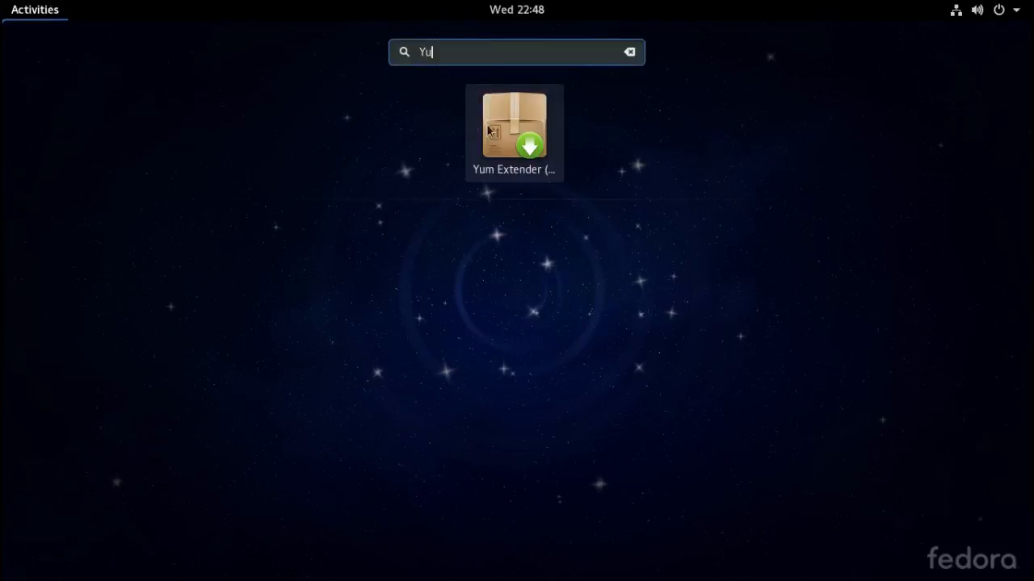
{"action": "left_click", "coordinate": [511, 136]}
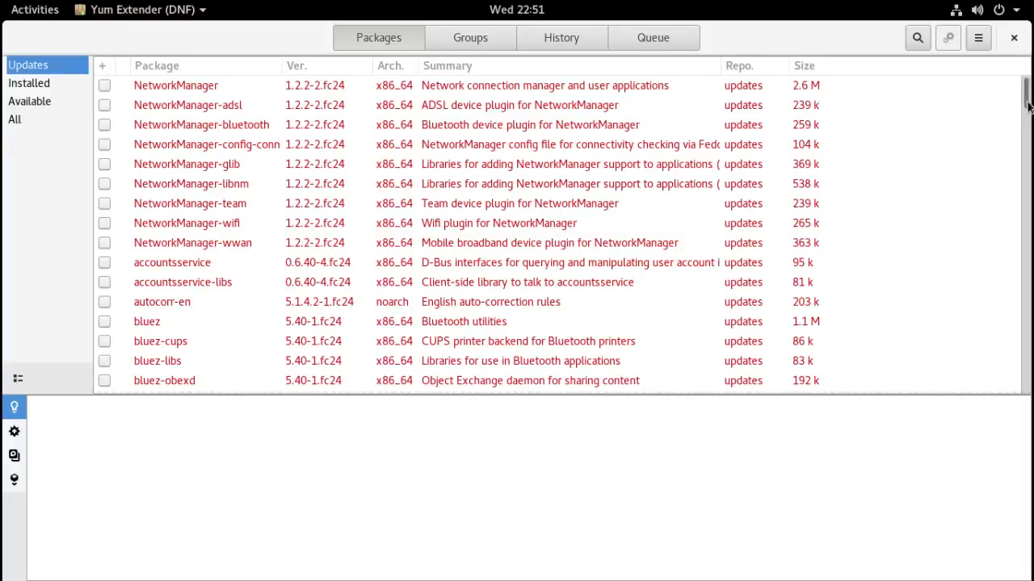
- Select all updates in Yum Extender's Updates list and apply them
{"action": "left_click_drag", "start_coordinate": [1028, 107], "coordinate": [1020, 226]}
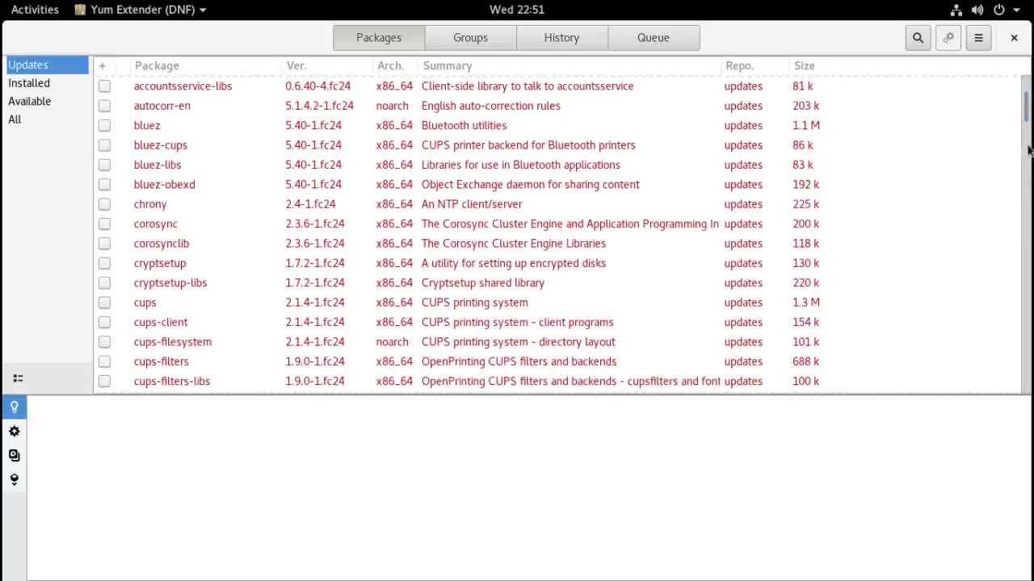
{"action": "mouse_move", "coordinate": [1028, 120]}
{"action": "left_mouse_down"}
{"action": "mouse_move", "coordinate": [1015, 249]}
{"action": "mouse_move", "coordinate": [1026, 406]}
{"action": "mouse_move", "coordinate": [1030, 71]}
{"action": "left_mouse_up"}
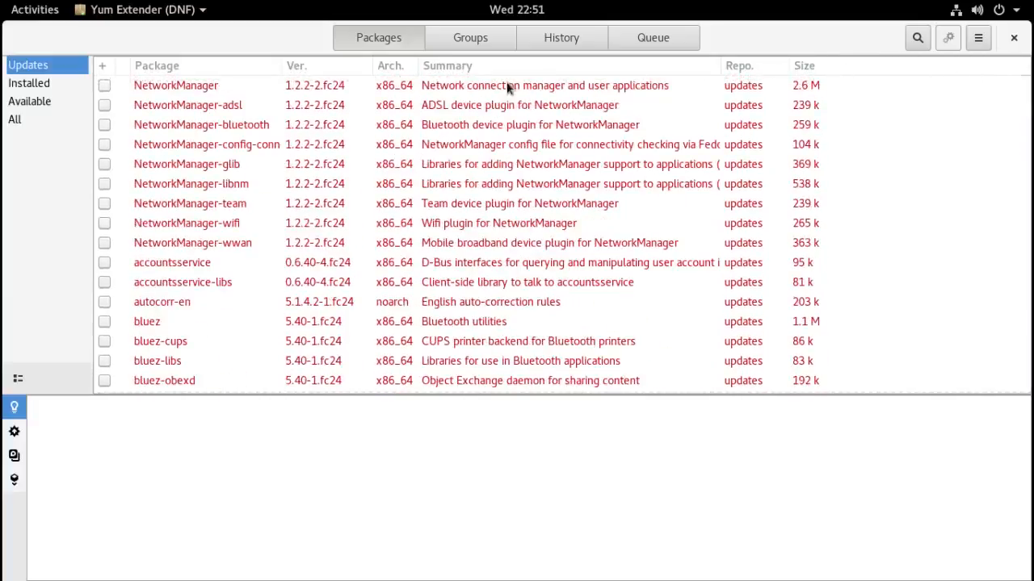
{"action": "left_click", "coordinate": [102, 68]}
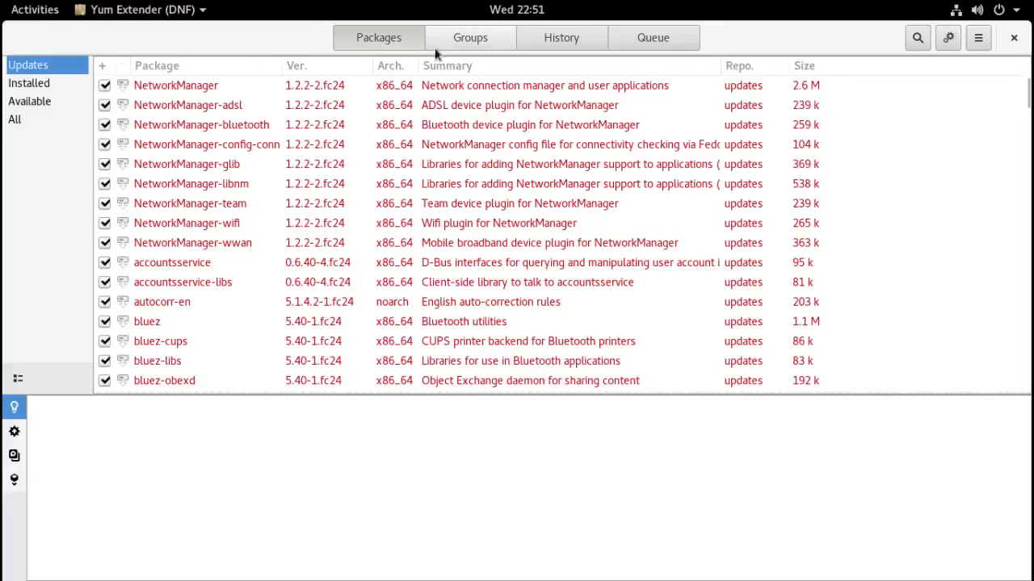
{"action": "left_click", "coordinate": [948, 37]}
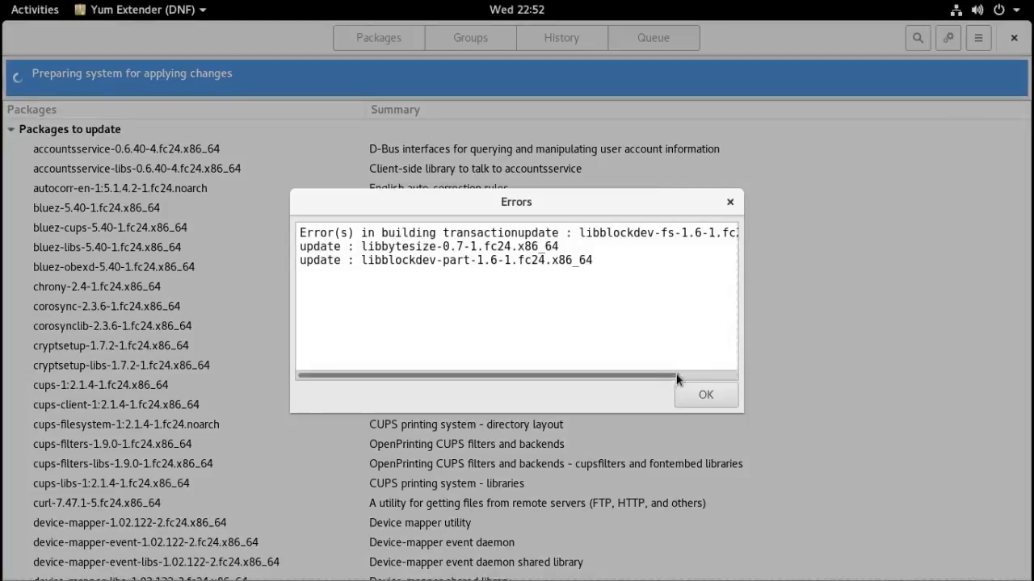
- Dismiss the libblockdev/libbytesize transaction error and close Yum Extender
{"action": "left_click_drag", "start_coordinate": [677, 378], "coordinate": [644, 378]}
{"action": "left_click", "coordinate": [705, 394]}
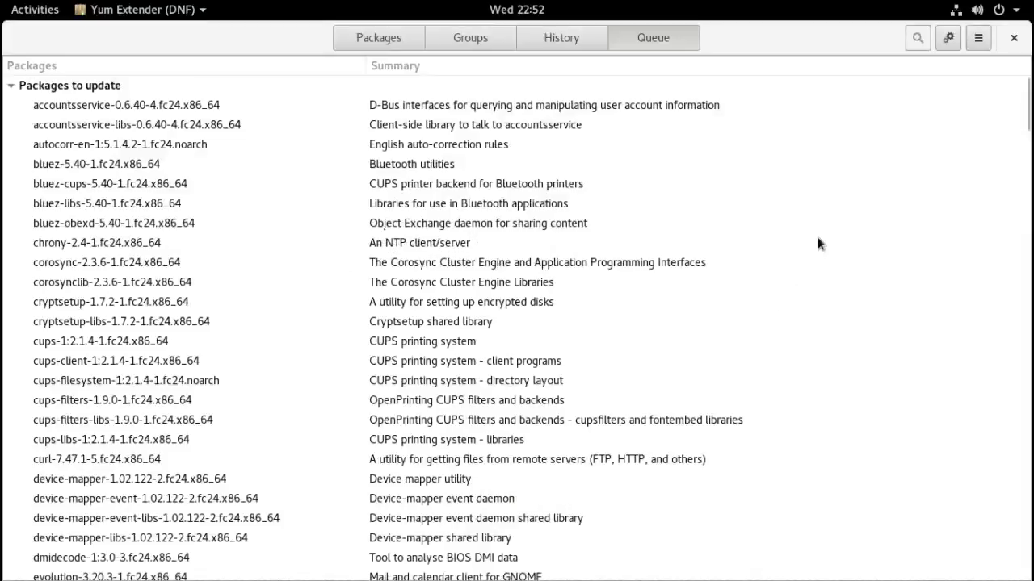
{"action": "left_click", "coordinate": [1014, 38]}
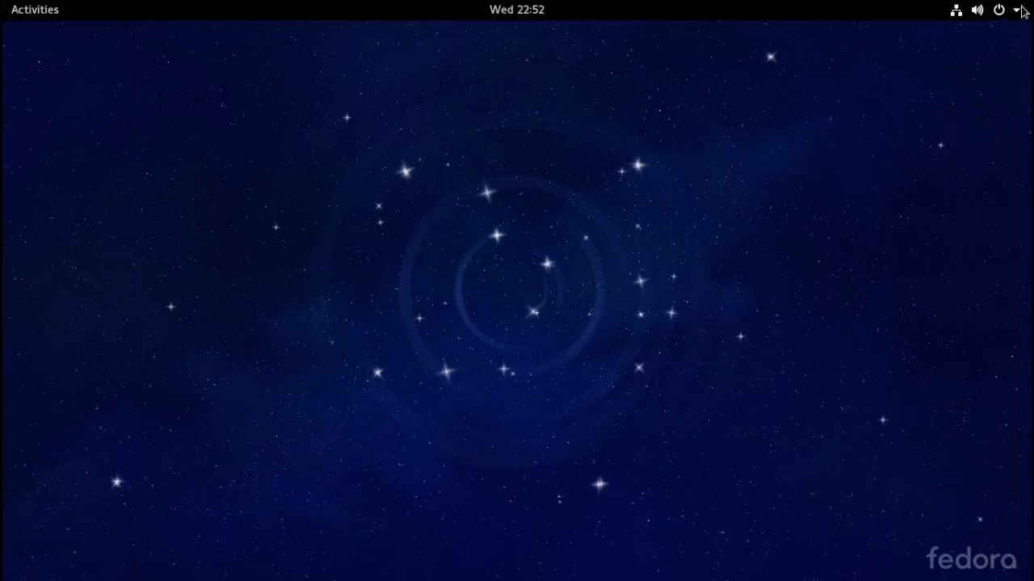
- Shut down Fedora from the system menu's power-off prompt
{"action": "left_click", "coordinate": [1019, 12]}
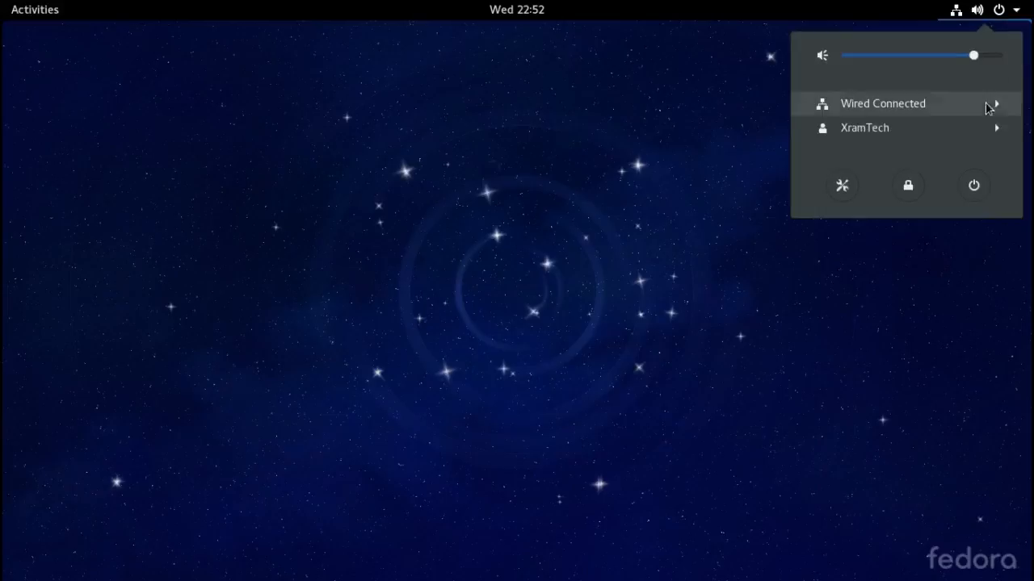
{"action": "left_click", "coordinate": [973, 185]}
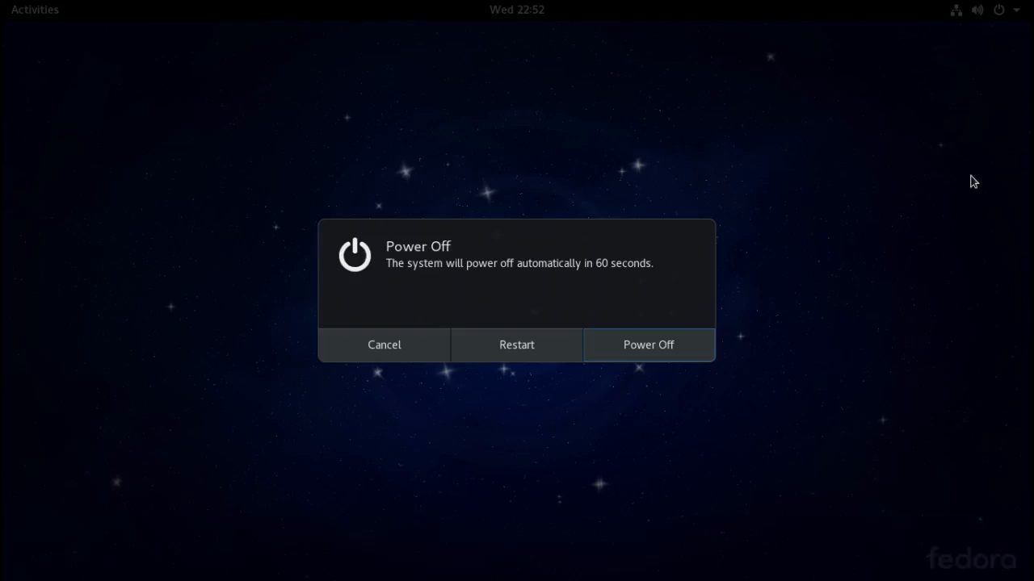
{"action": "left_click", "coordinate": [701, 349]}
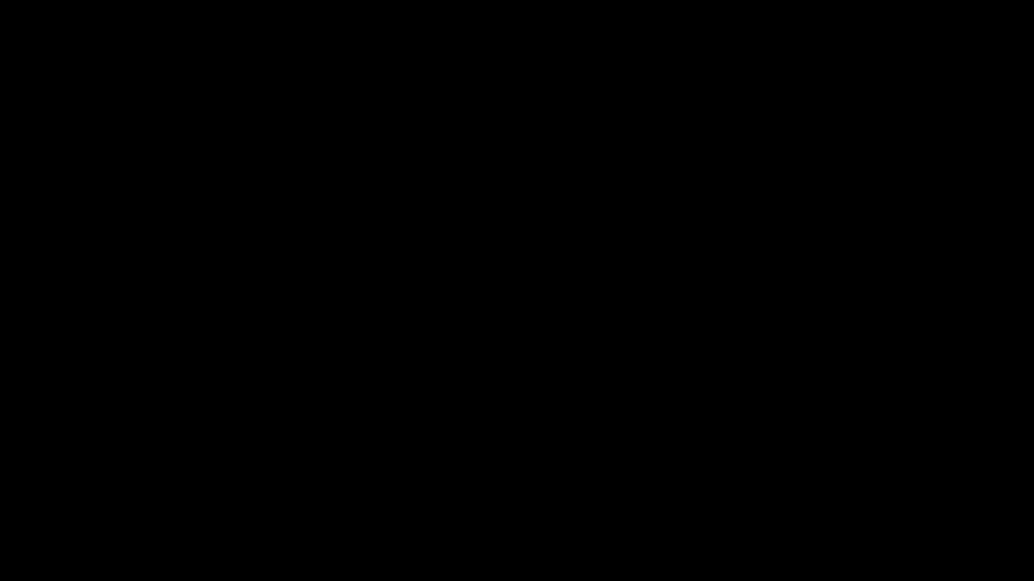